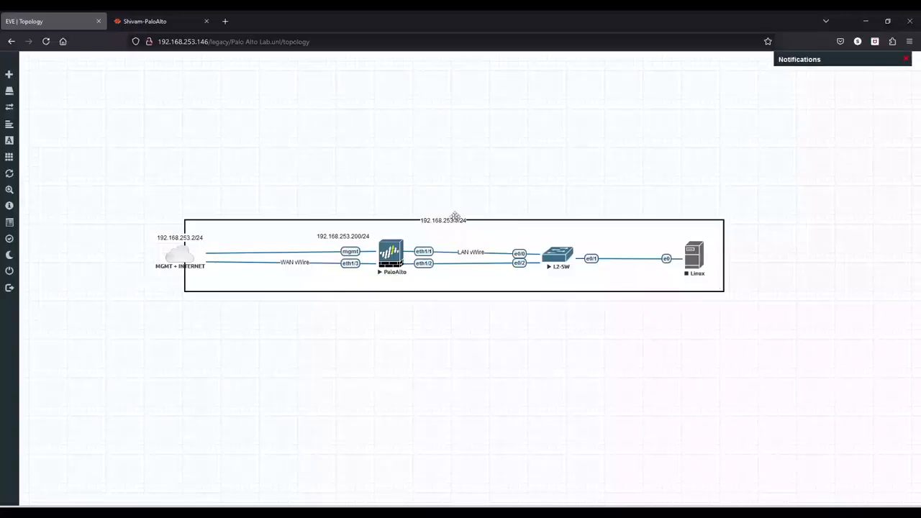
Switch to the firewall's web interface tab showing the Ethernet interfaces.
click(164, 21)
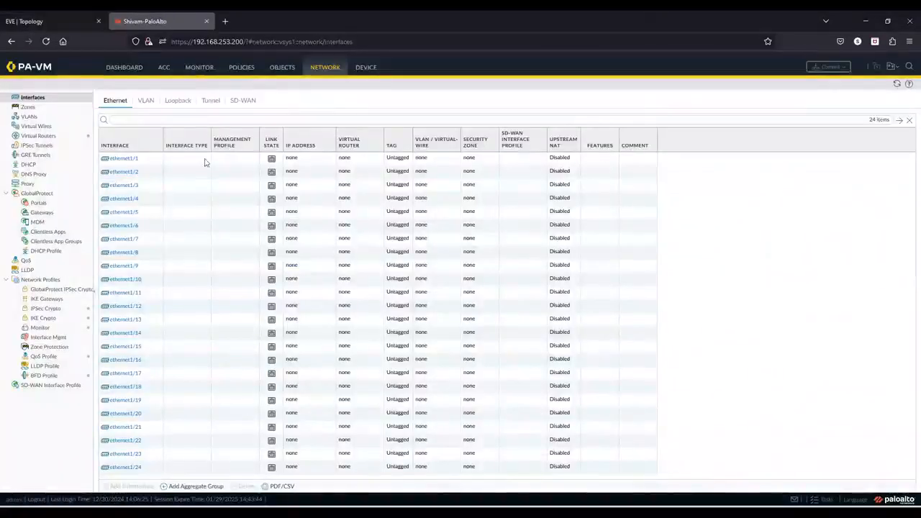
click(81, 19)
click(141, 24)
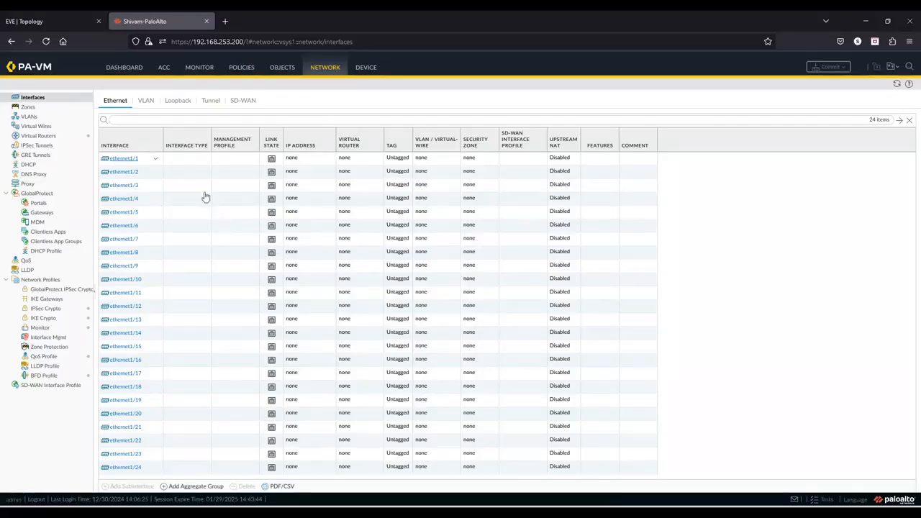
Set ethernet1/1 to the Virtual Wire interface type and create a new virtual wire named vWire.
click(126, 159)
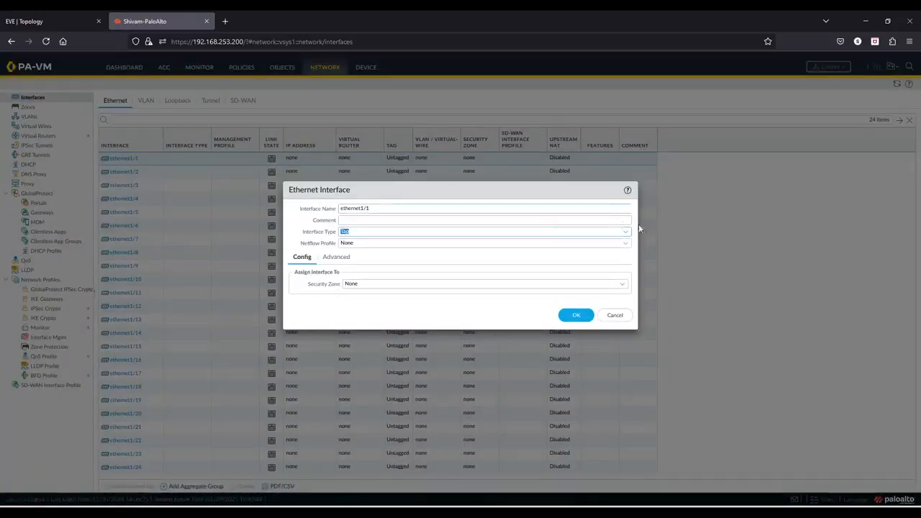
click(581, 234)
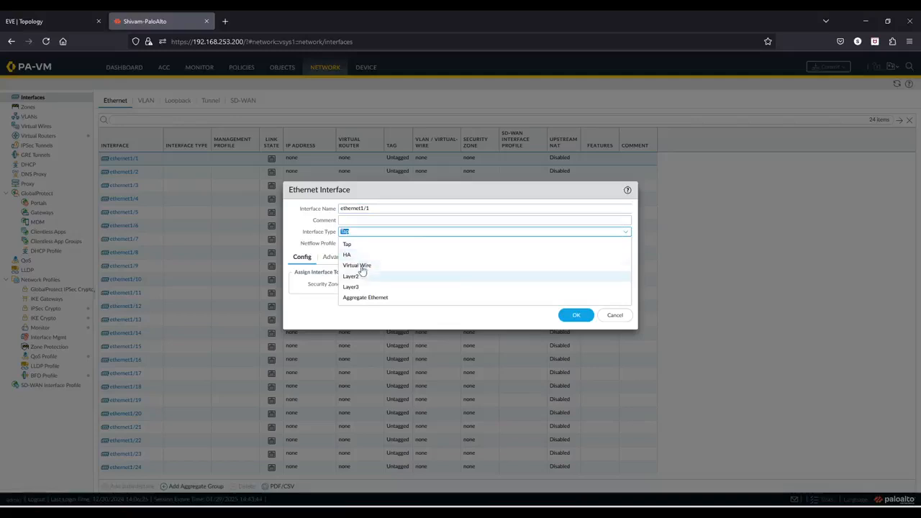
click(360, 265)
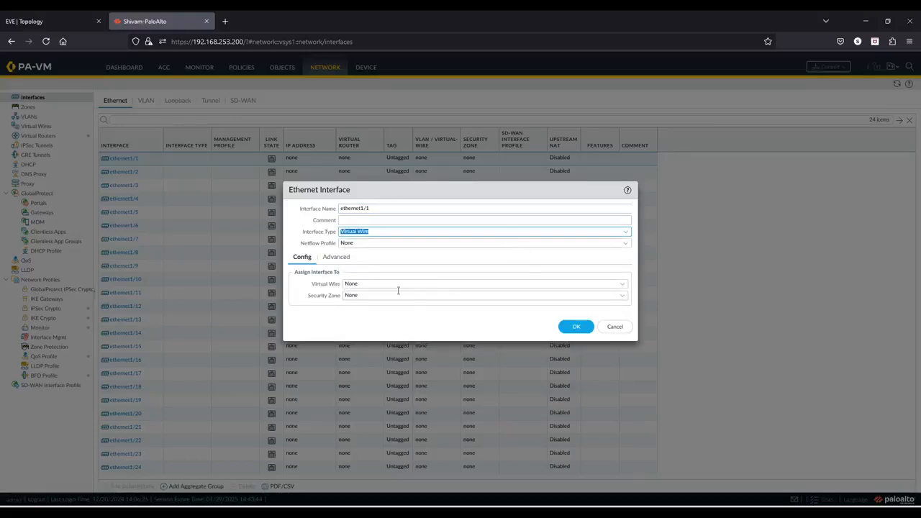
click(623, 286)
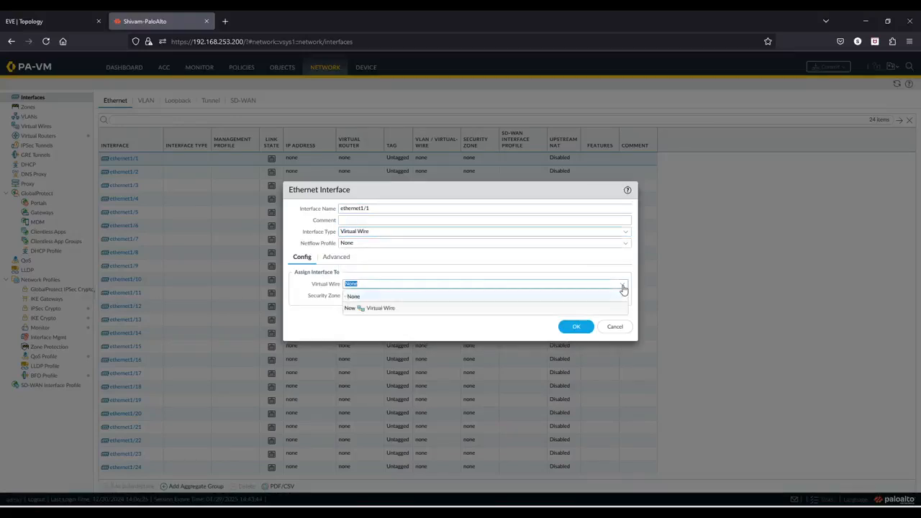
click(391, 309)
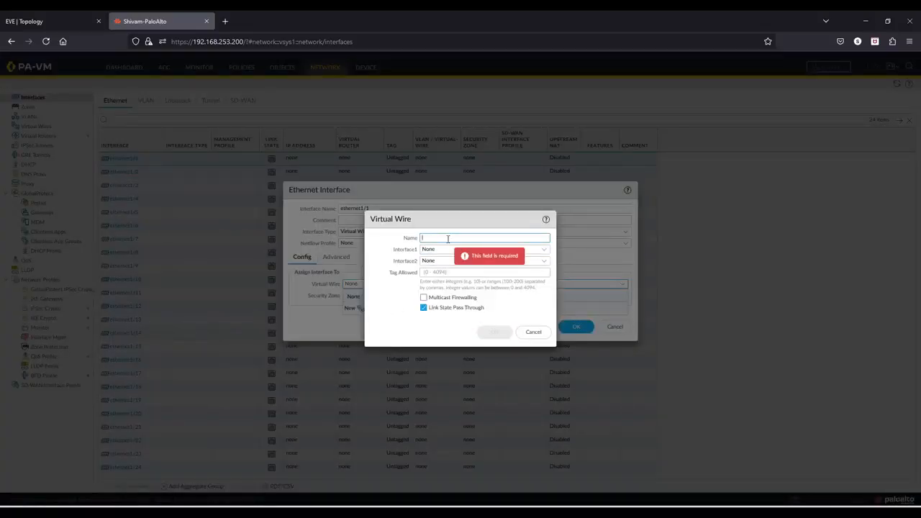
text(vWire)
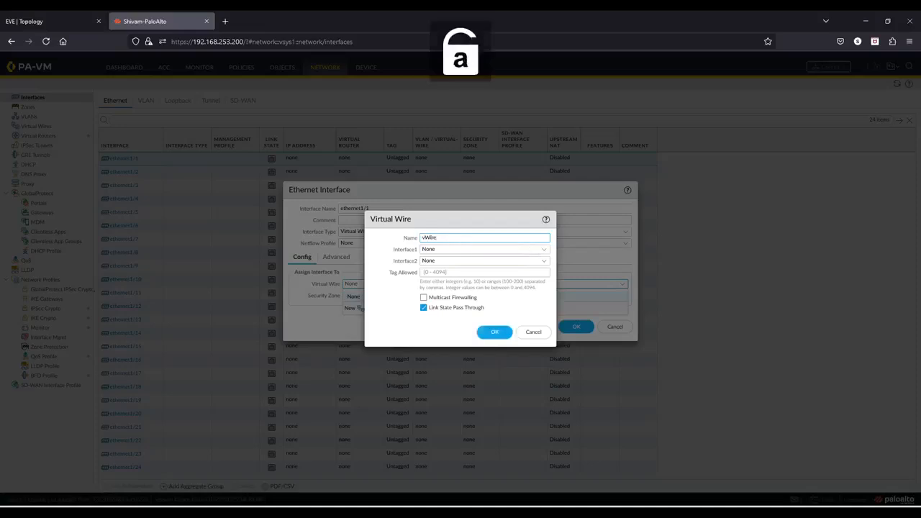
click(500, 337)
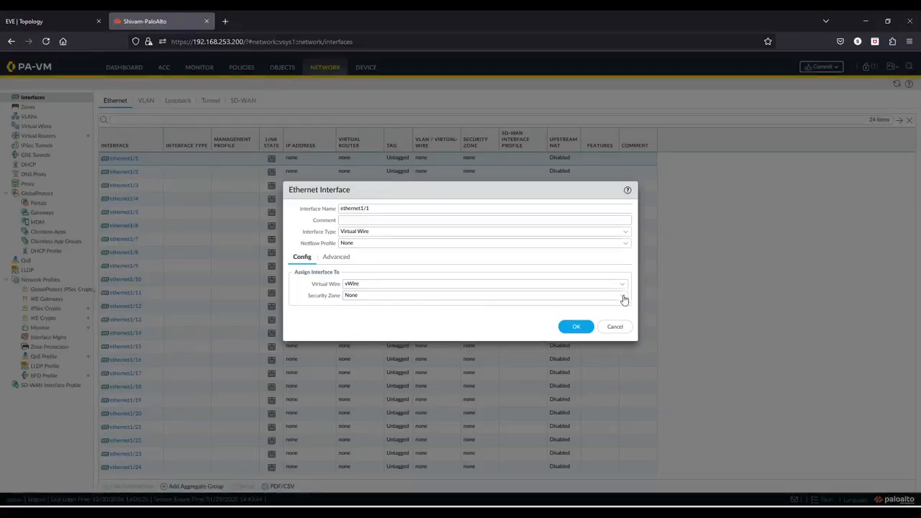
Create a new security zone named Lan vWire for ethernet1/1 and save the interface.
click(359, 295)
click(370, 321)
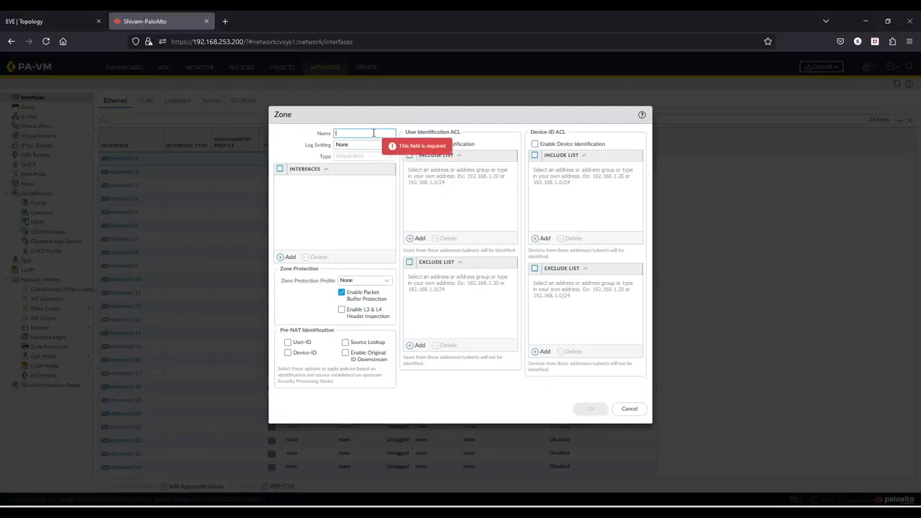
key(Caps_Lock)
text(L)
key(Caps_Lock)
text(a)
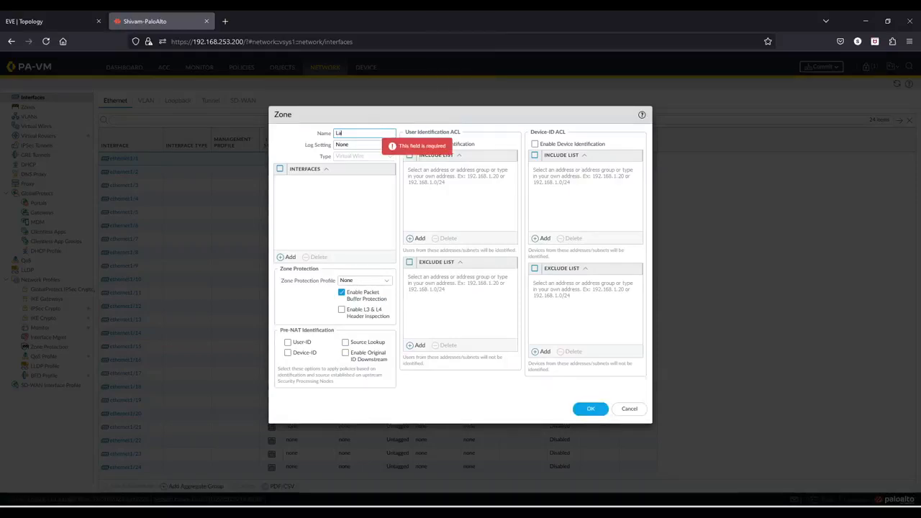
text(n v)
key(Caps_Lock)
text(Wire)
key(Caps_Lock)
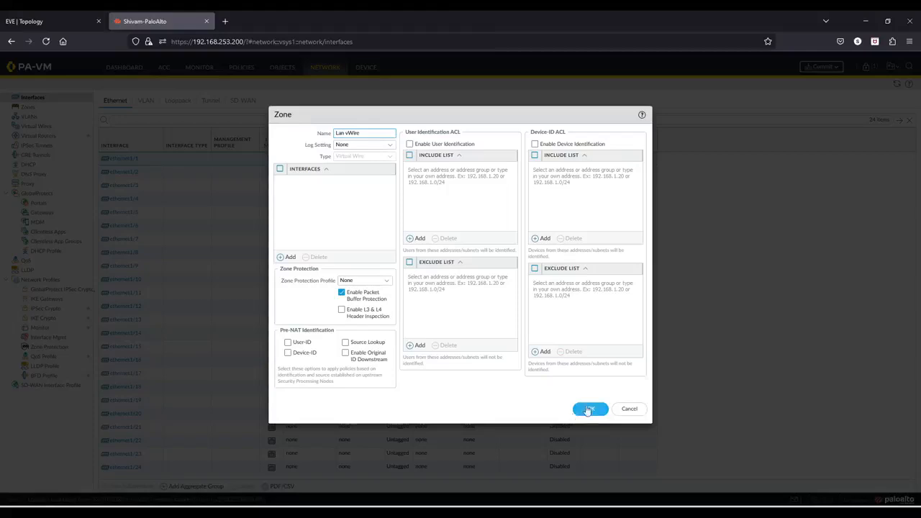
click(588, 409)
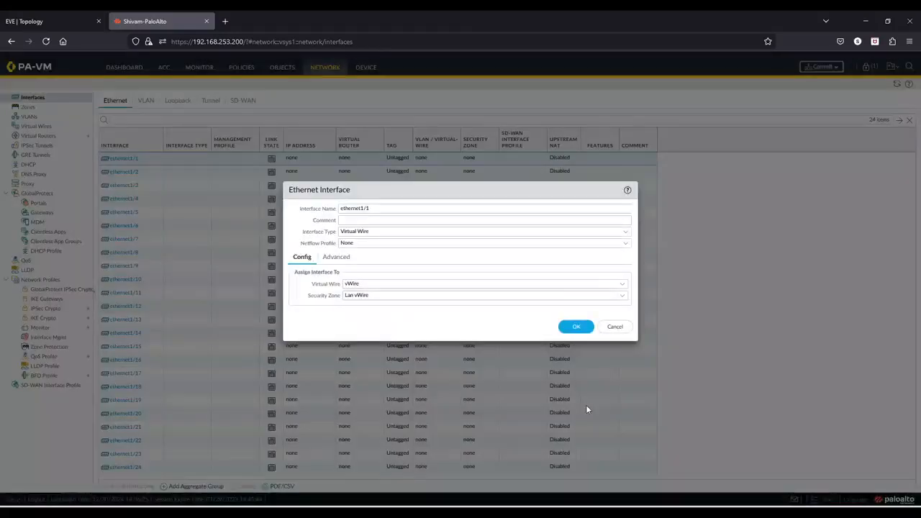
click(576, 327)
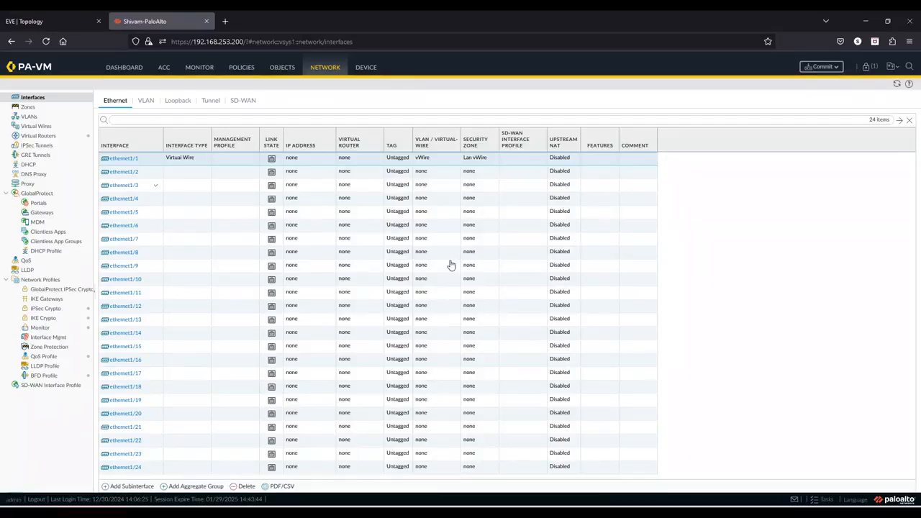
Set ethernet1/3 to the Virtual Wire interface type and assign it to vWire.
click(124, 185)
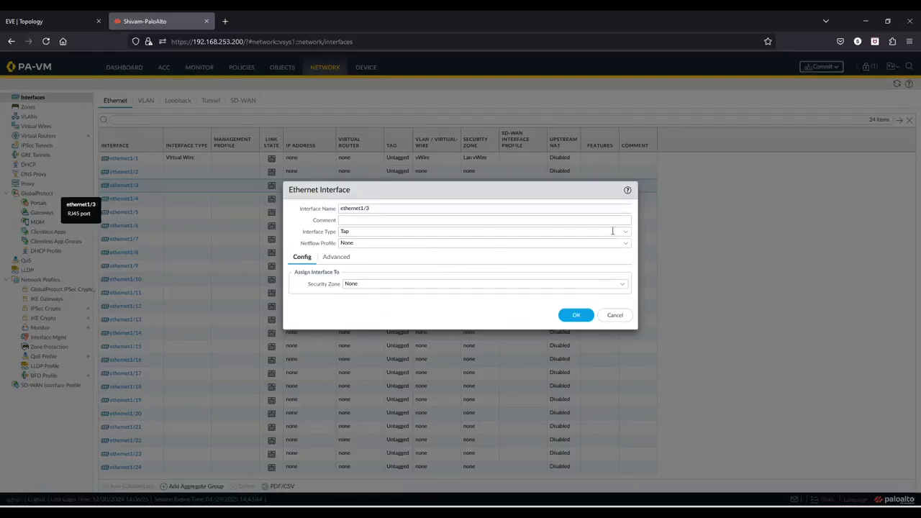
click(587, 238)
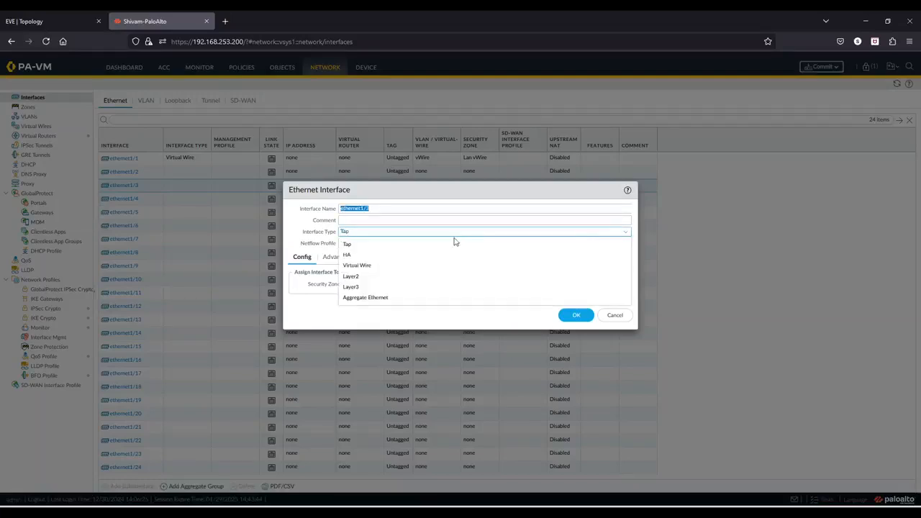
click(376, 267)
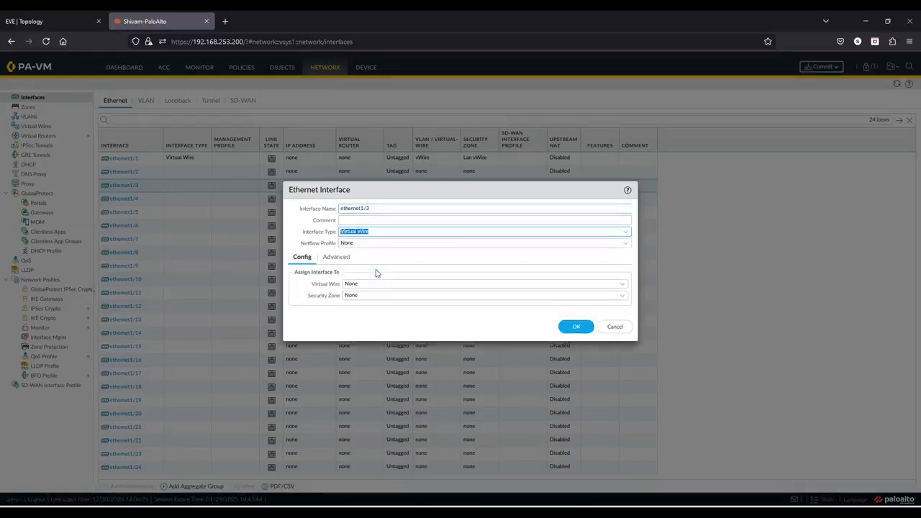
click(625, 288)
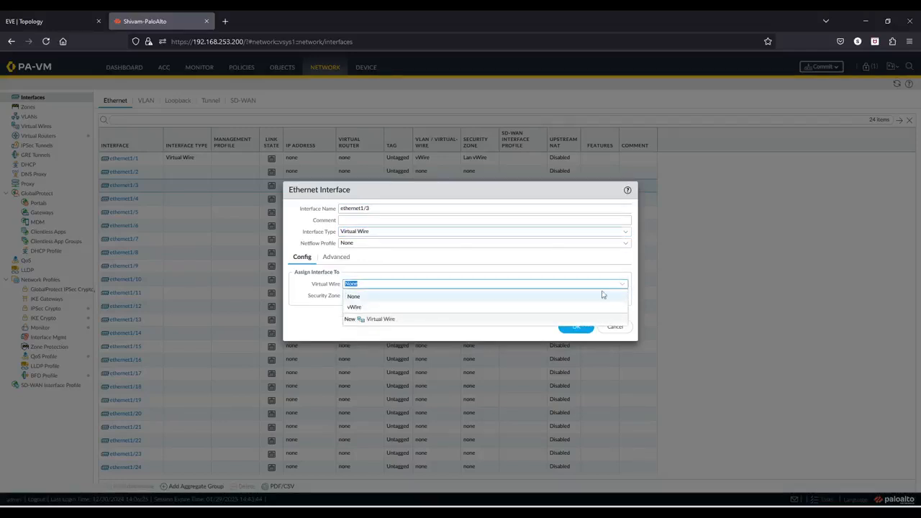
click(407, 309)
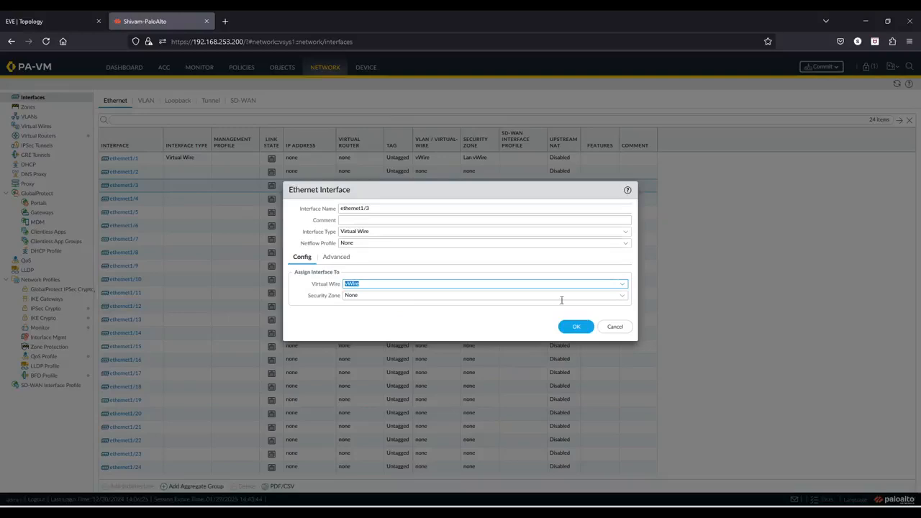
Create a new security zone named WAN vWire for ethernet1/3 and save the interface.
click(624, 298)
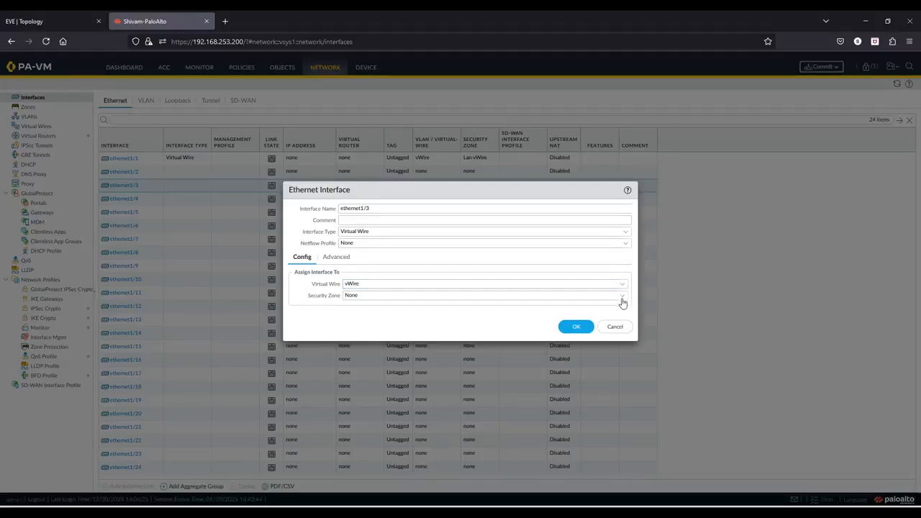
click(622, 300)
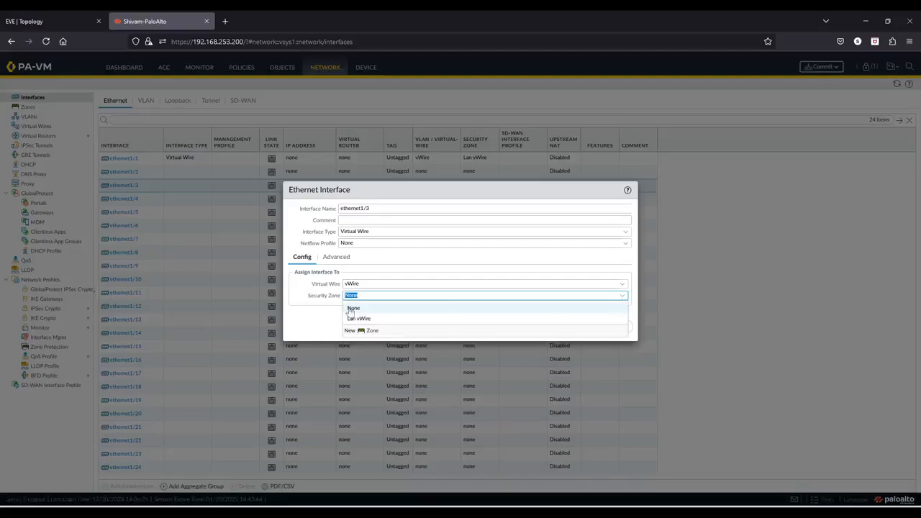
click(373, 332)
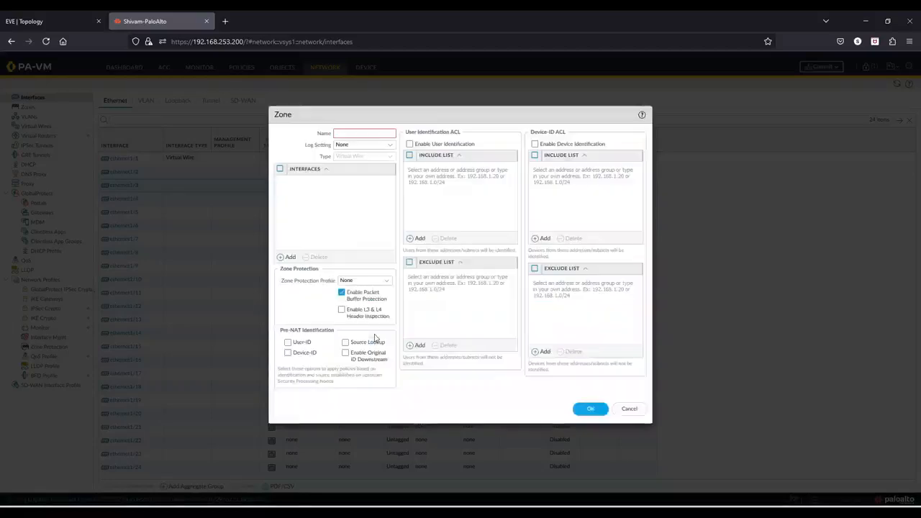
text(WAN )
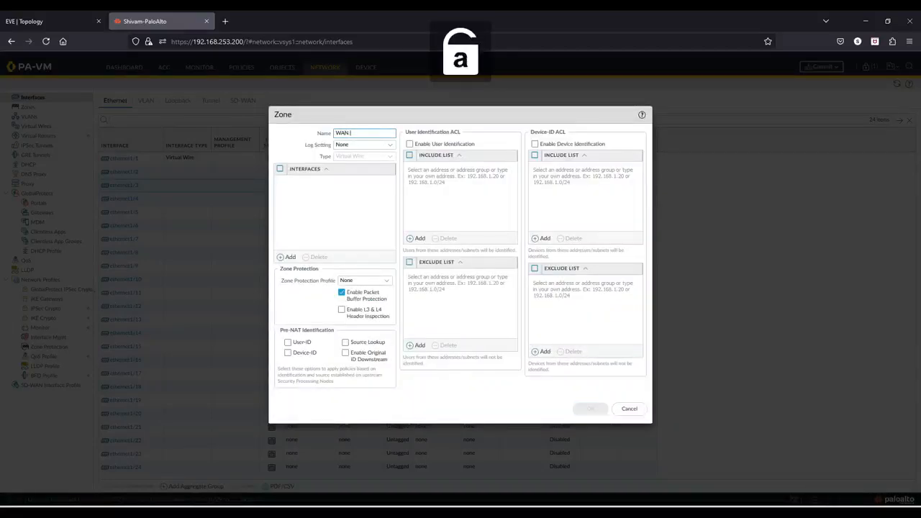
text(vWin)
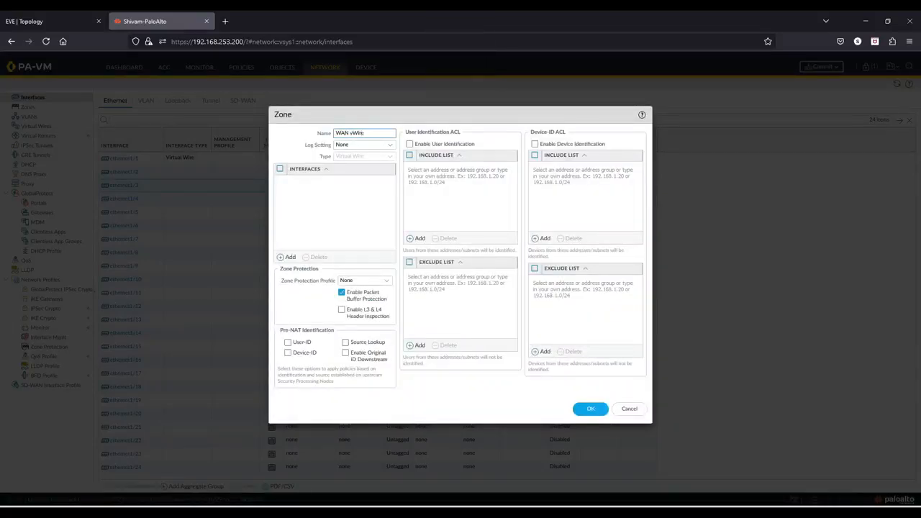
click(590, 409)
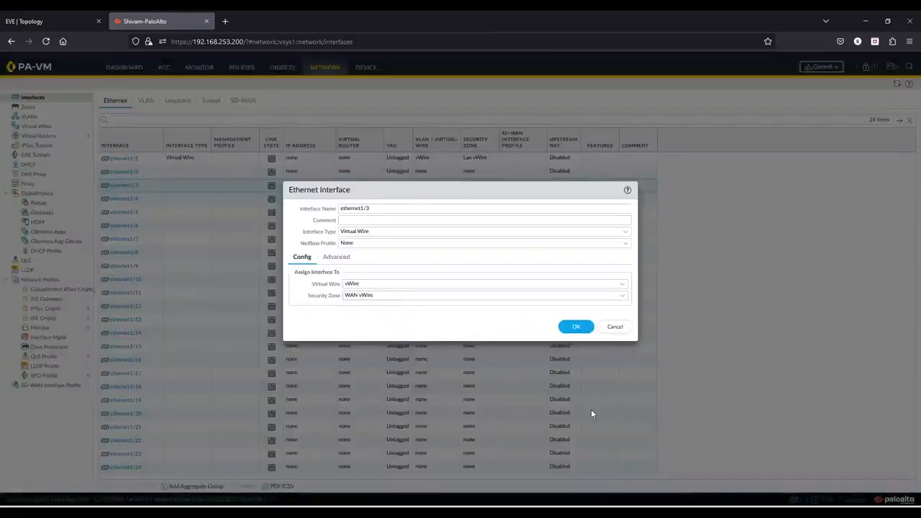
click(575, 327)
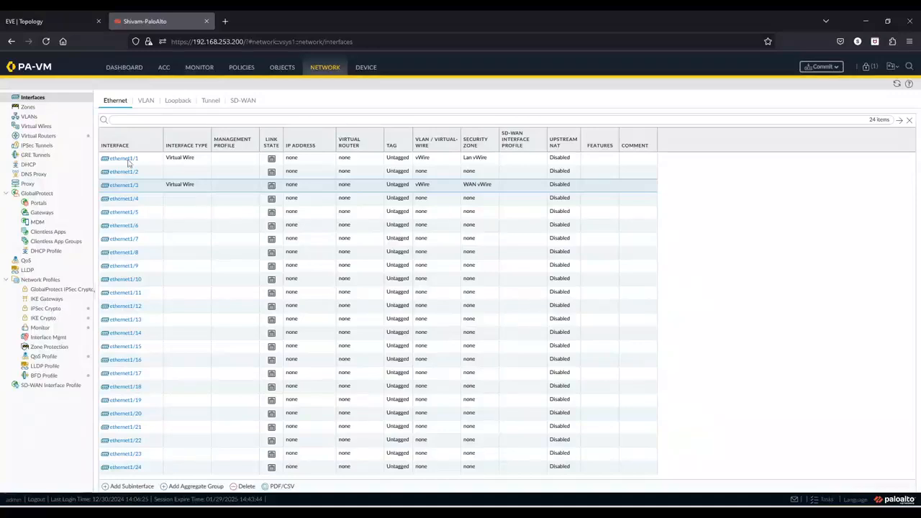
Review the vWire virtual wire's interface pairing without changing it.
click(51, 132)
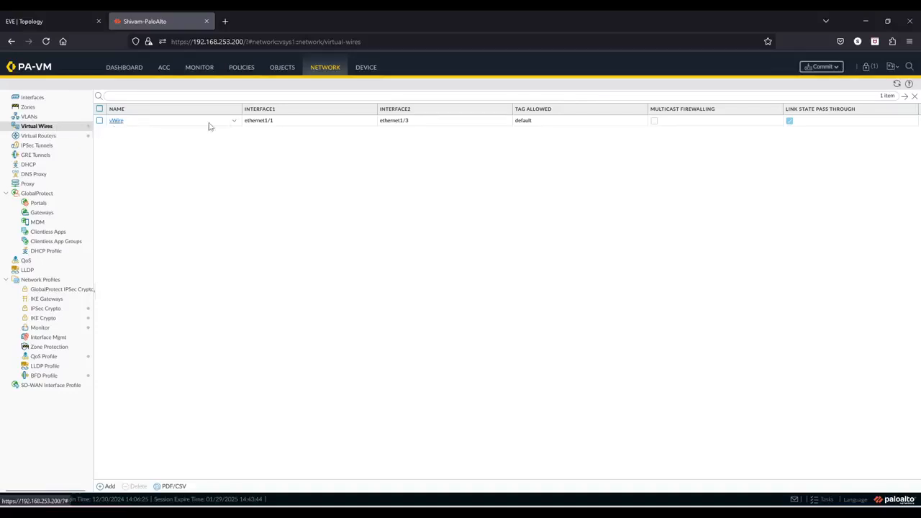
click(118, 123)
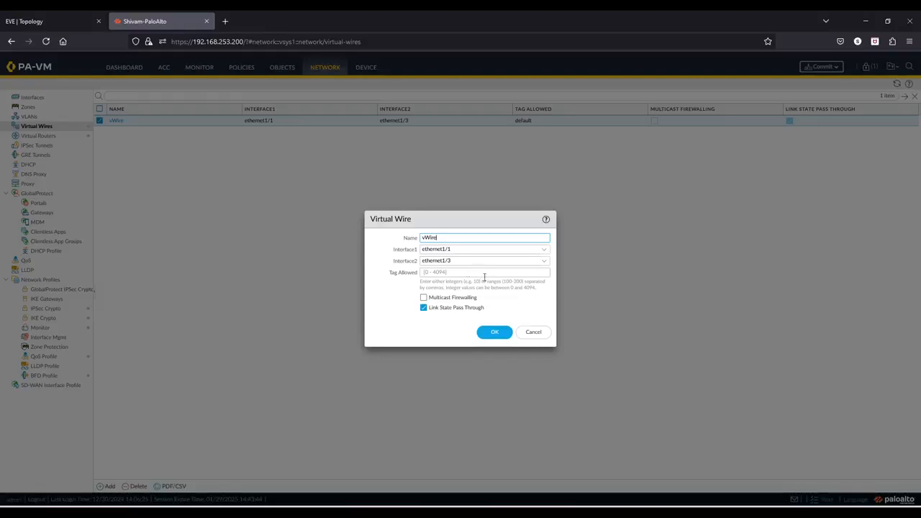
click(533, 333)
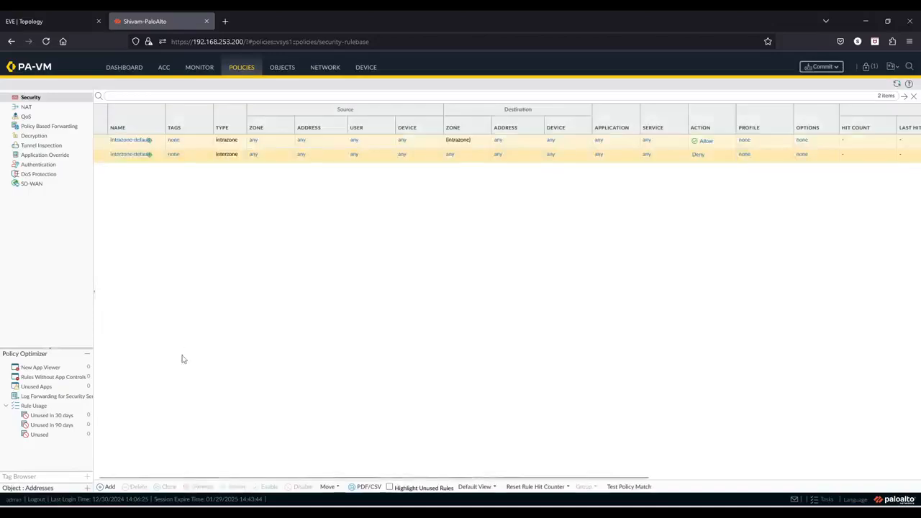
Add a security policy rule named LANtoWAN with the interzone rule type.
click(110, 487)
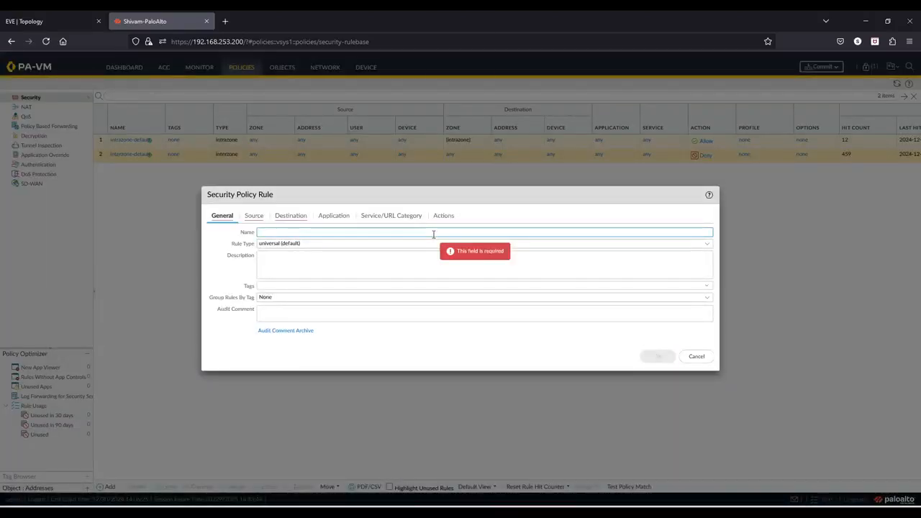
key(Caps_Lock)
text(LAN)
key(Caps_Lock)
text(to)
key(Caps_Lock)
text(WAN)
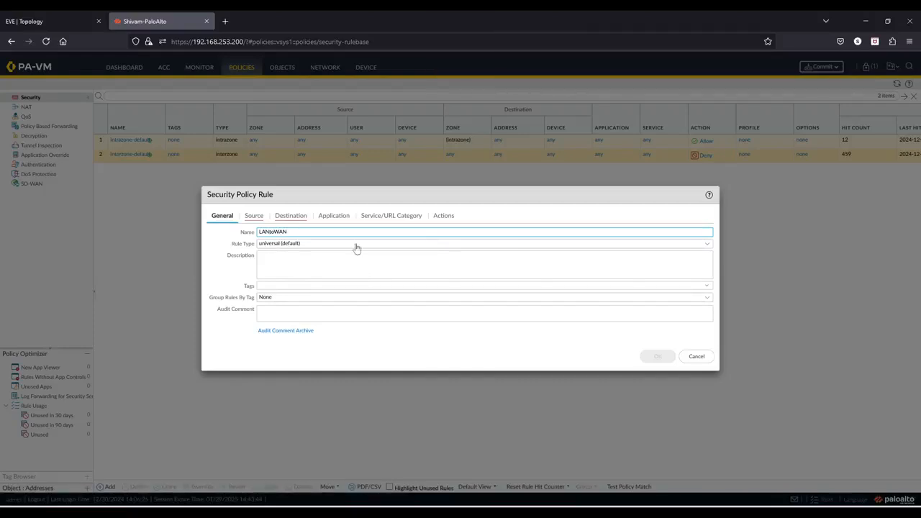
click(707, 245)
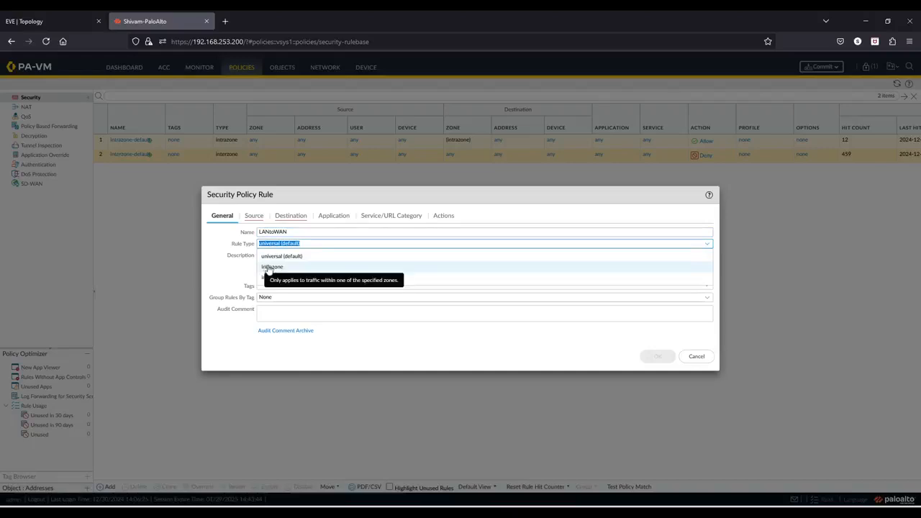
click(267, 278)
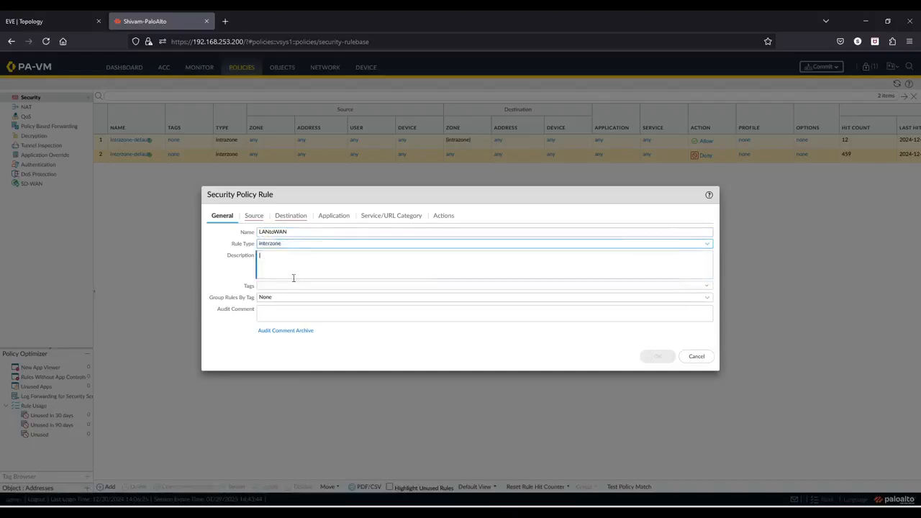
Add WAN vWire as the rule's source zone.
click(259, 224)
click(221, 336)
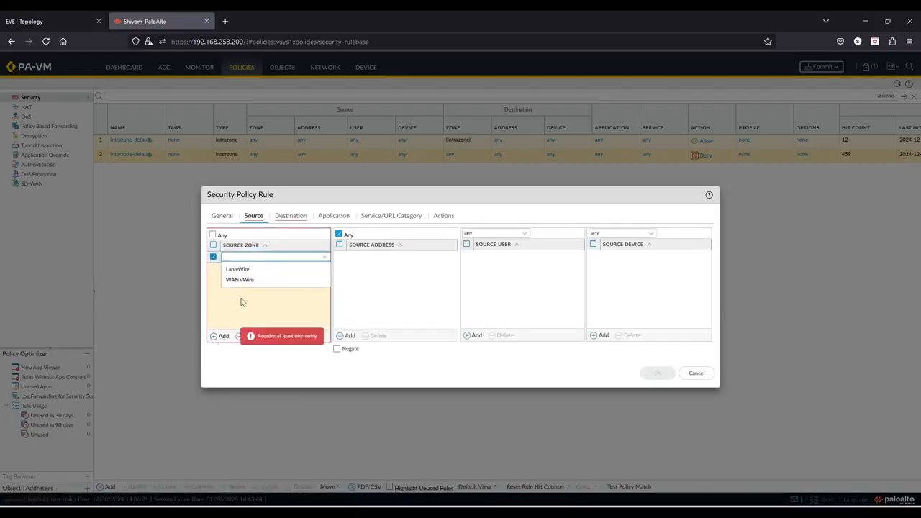
click(249, 279)
Add WAN vWire as the rule's destination zone.
click(291, 216)
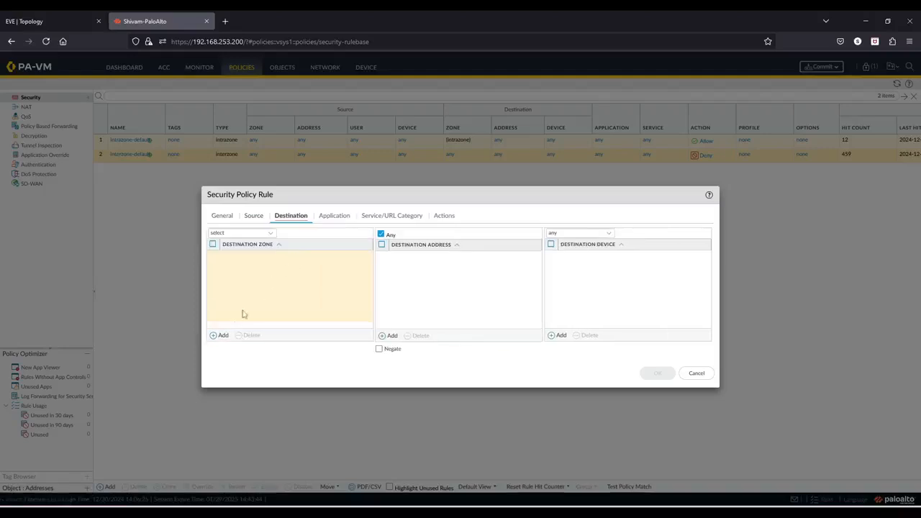
click(220, 336)
click(258, 283)
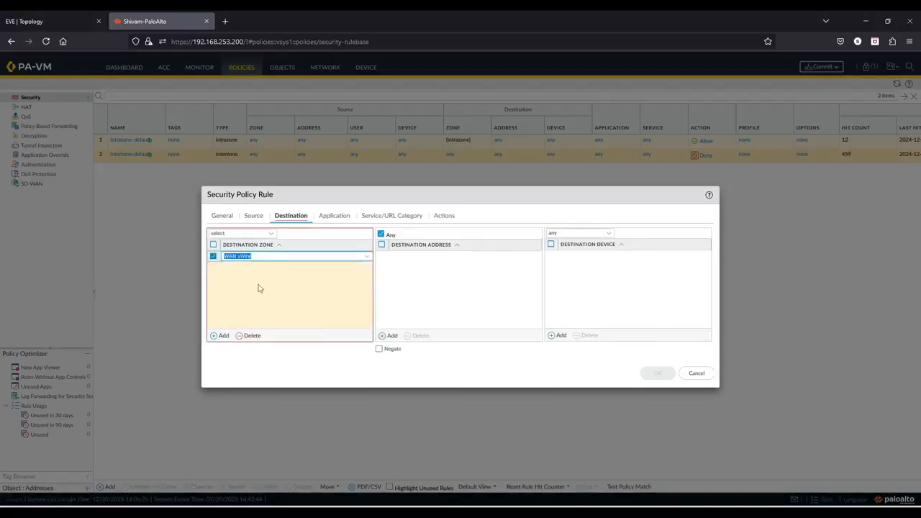
Review the application, service and action settings and save the LANtoWAN rule.
click(335, 215)
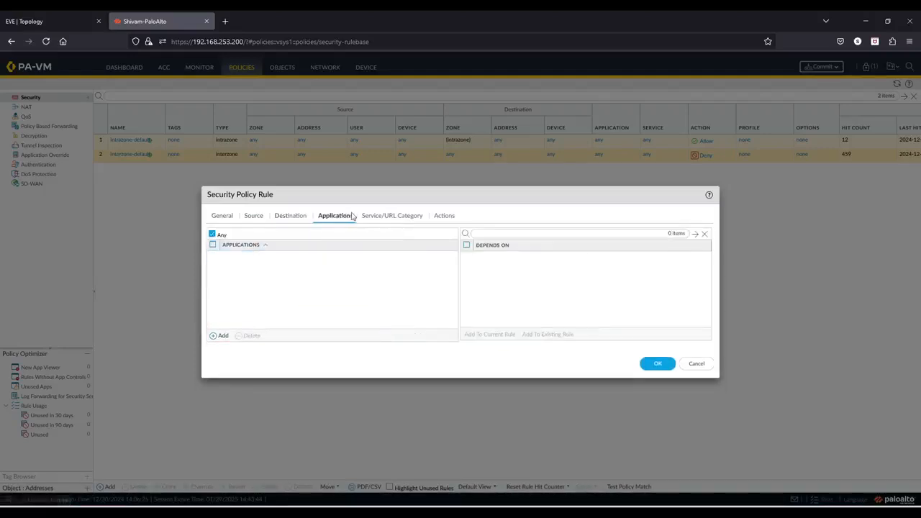
click(368, 216)
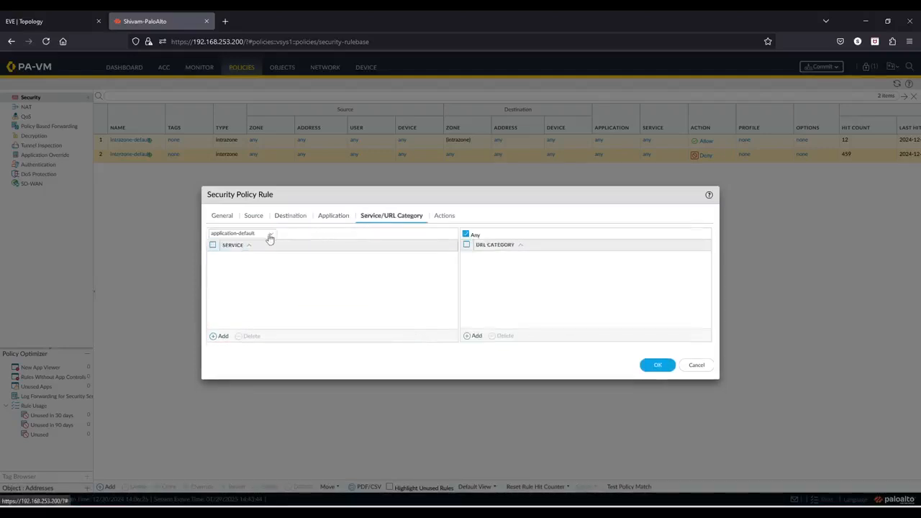
click(454, 217)
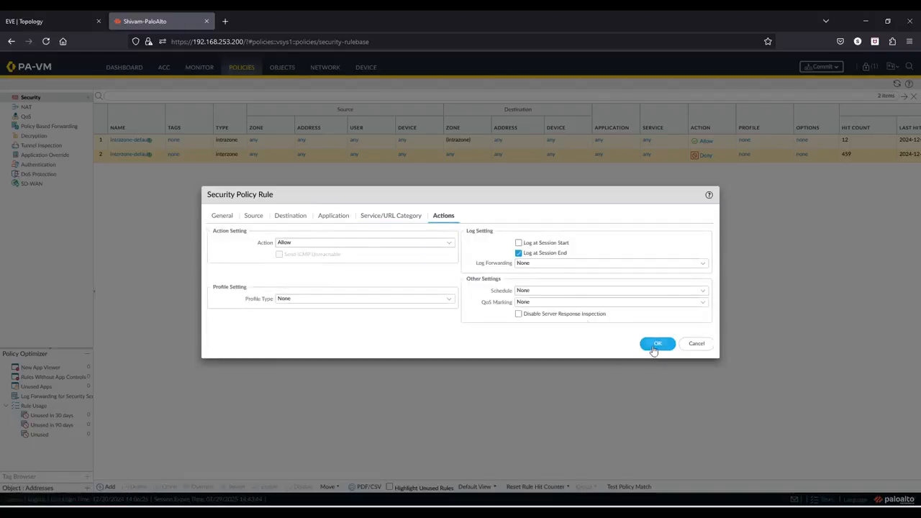
click(654, 346)
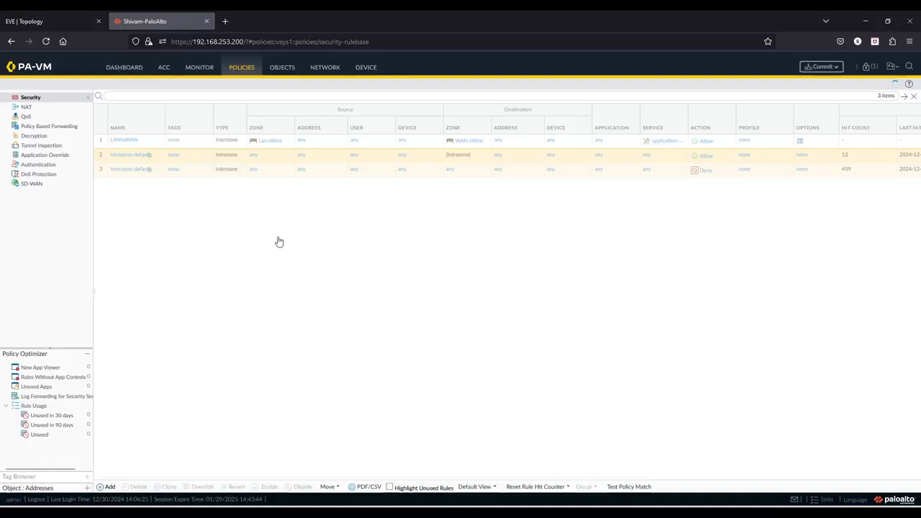
Add a new security policy rule named WANtoLAN with the interzone rule type.
key(Caps_Lock)
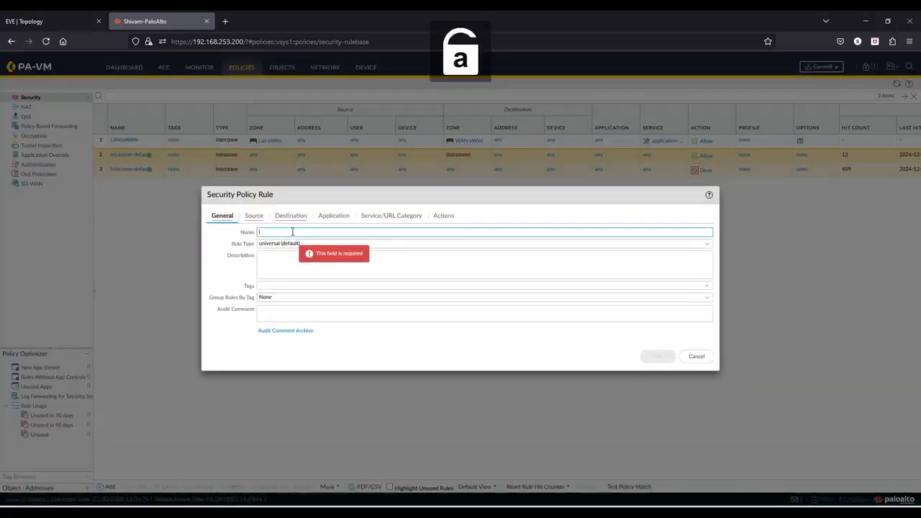
key(Caps_Lock)
text(WAN)
key(Caps_Lock)
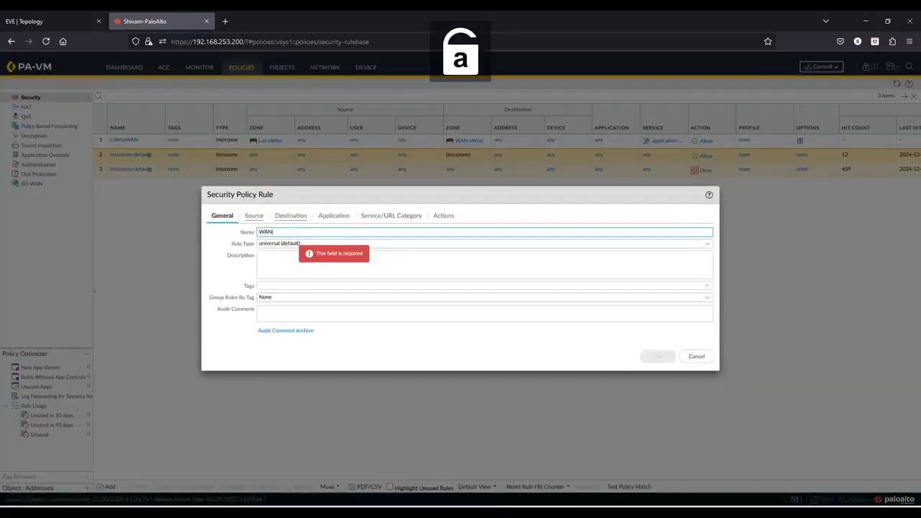
text(to)
key(Caps_Lock)
text(LAN)
key(Caps_Lock)
click(708, 244)
click(274, 278)
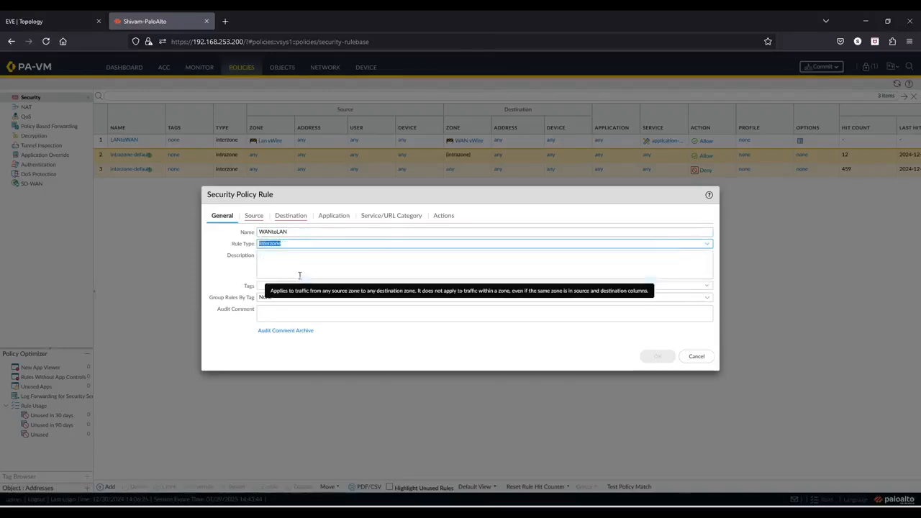
Add WAN vWire as the WANtoLAN rule's source zone.
click(253, 219)
click(220, 336)
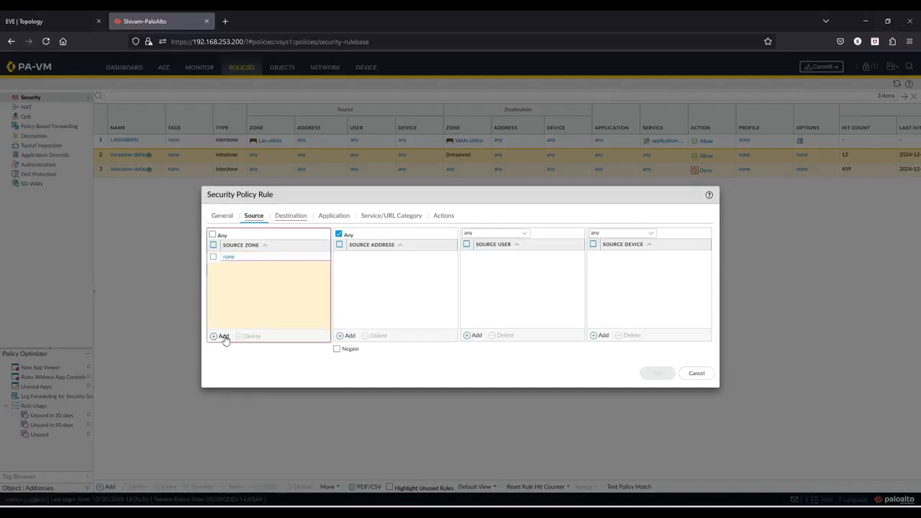
click(241, 279)
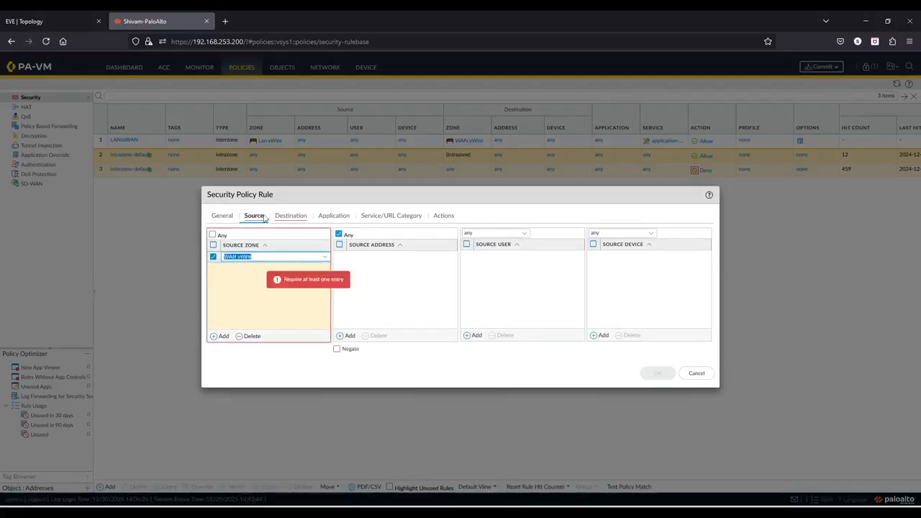
Add Lan vWire as the WANtoLAN rule's destination zone.
click(280, 220)
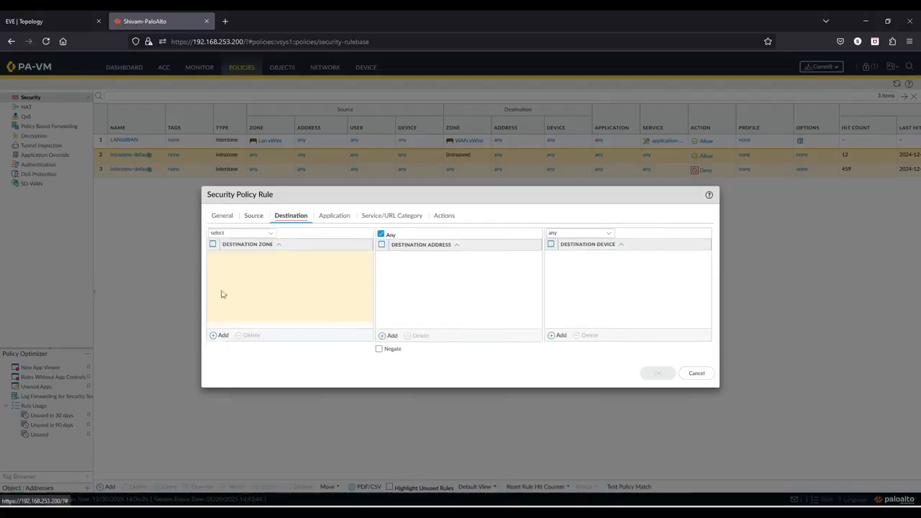
click(221, 336)
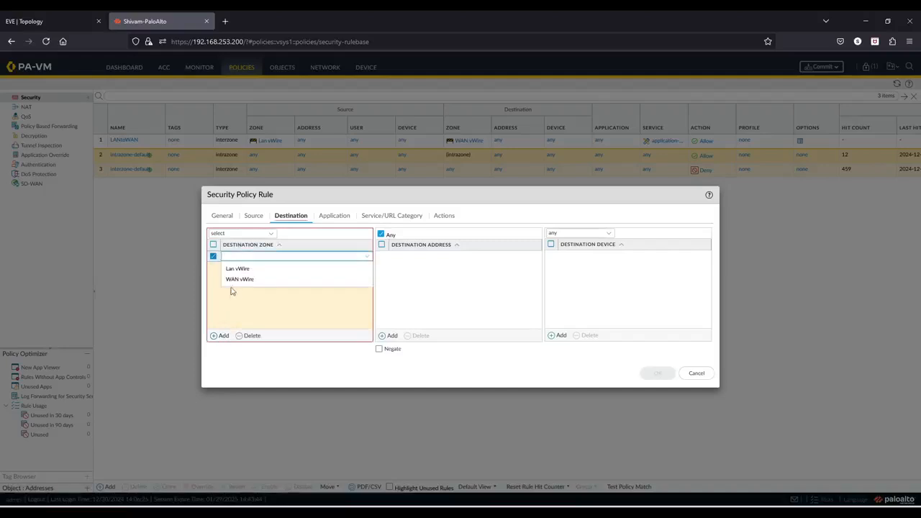
click(245, 269)
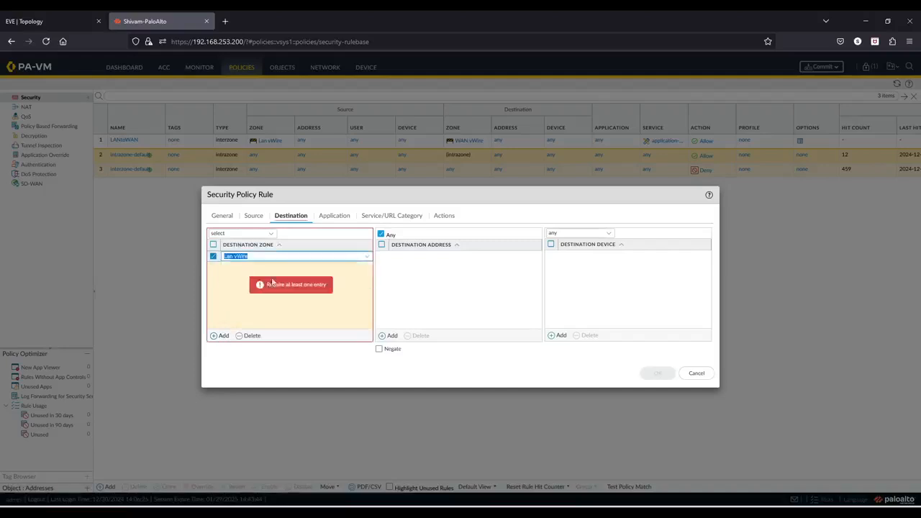
click(335, 218)
click(387, 217)
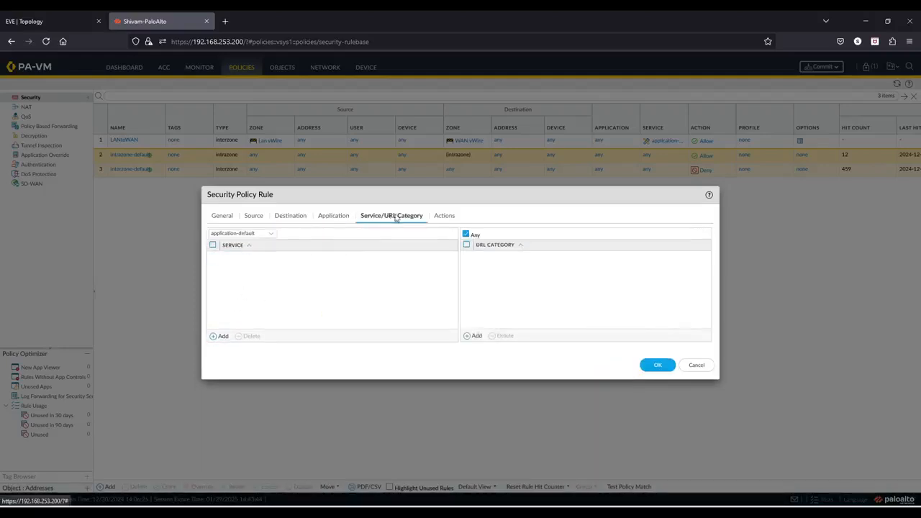
click(218, 337)
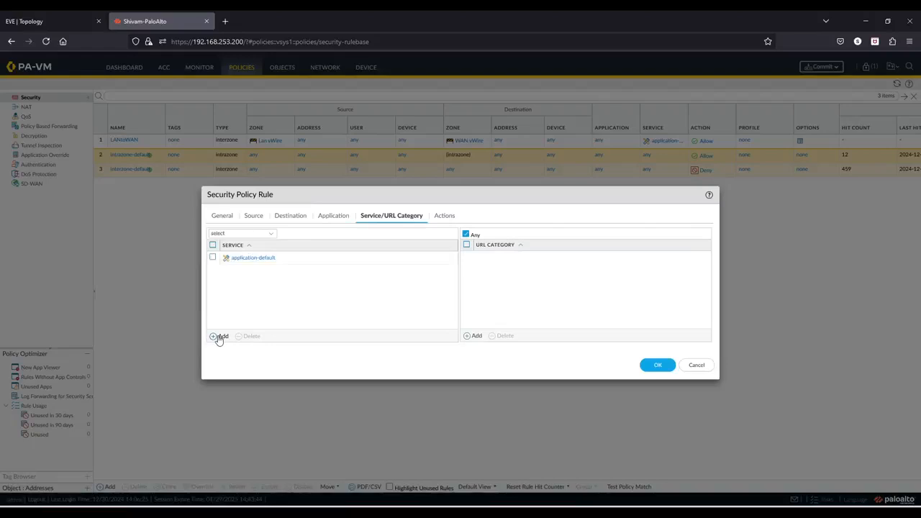
click(361, 316)
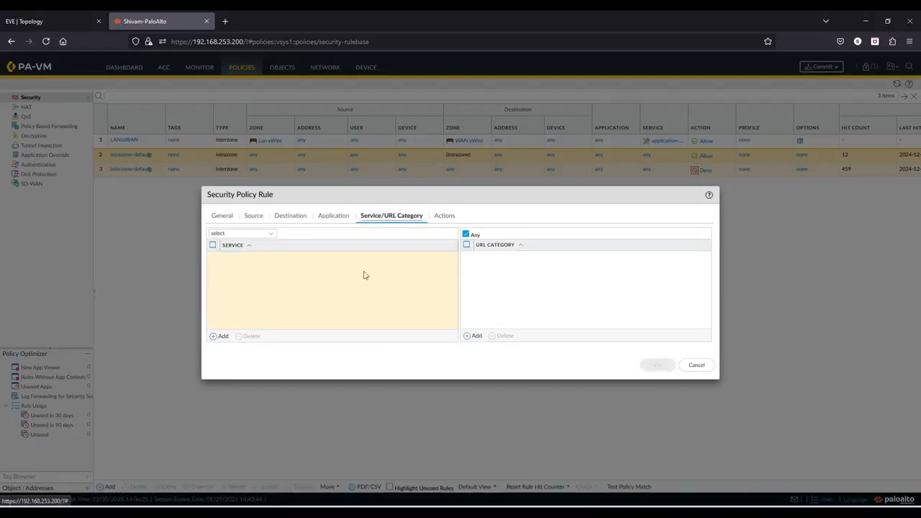
Add dhcp as the rule's application.
click(331, 217)
click(220, 336)
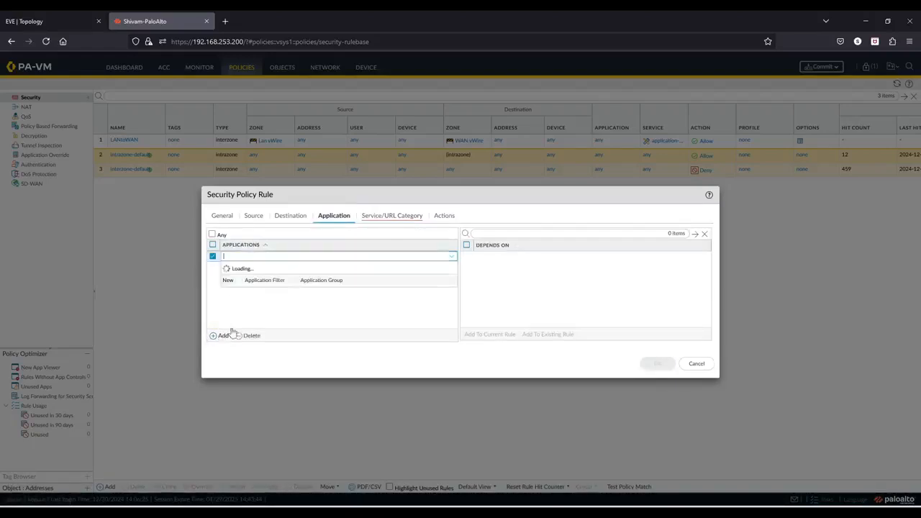
text(ncp)
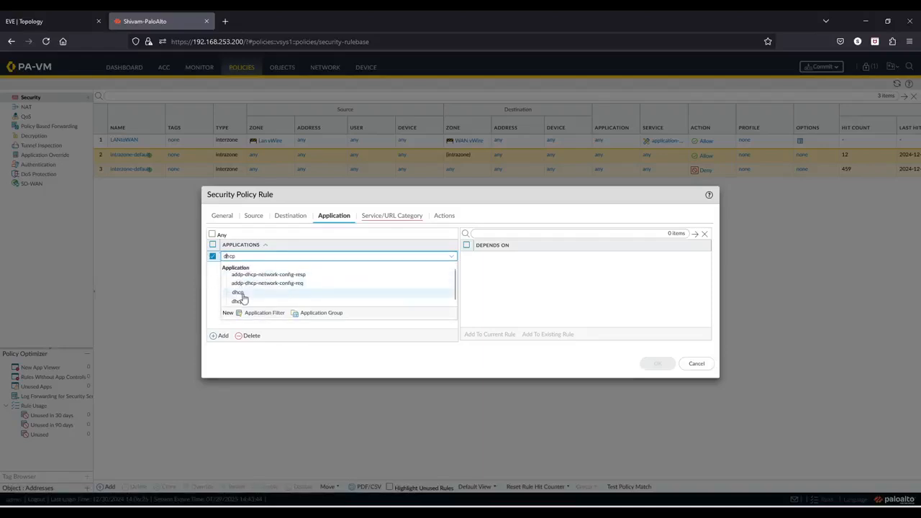
click(242, 293)
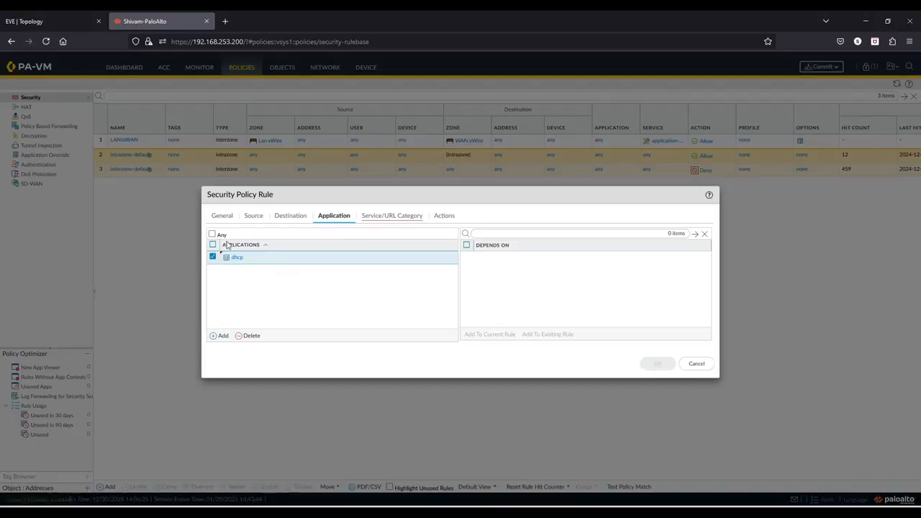
click(210, 336)
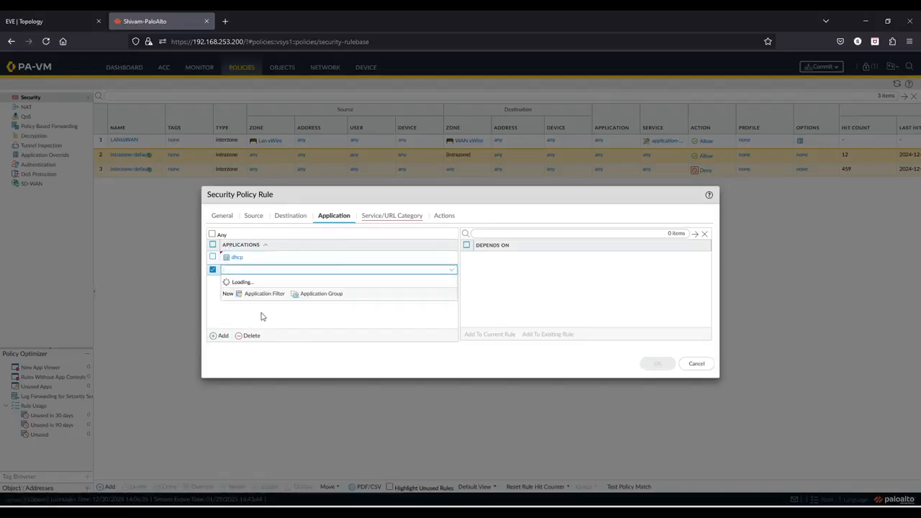
text(dhcp)
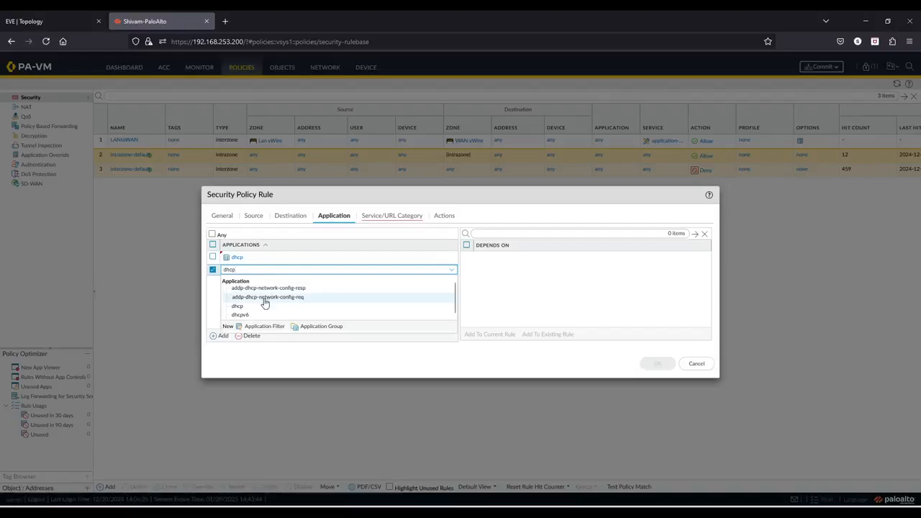
click(213, 310)
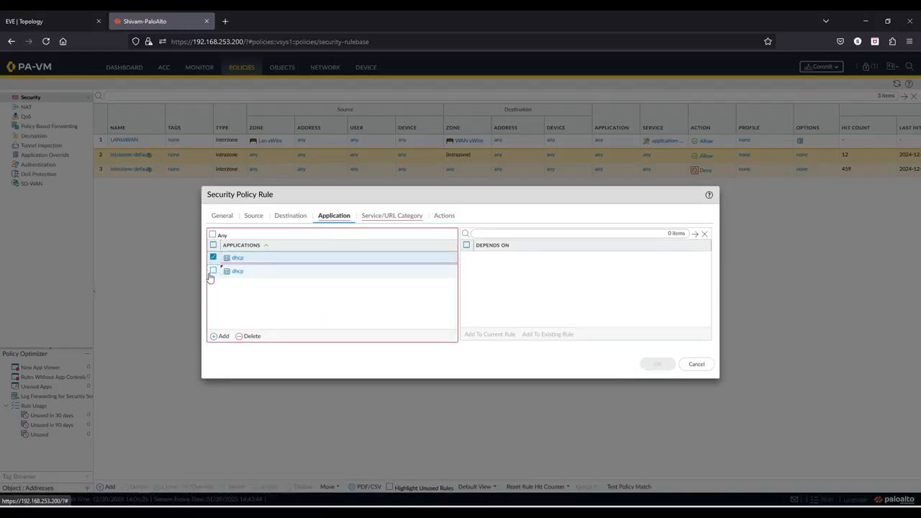
click(213, 271)
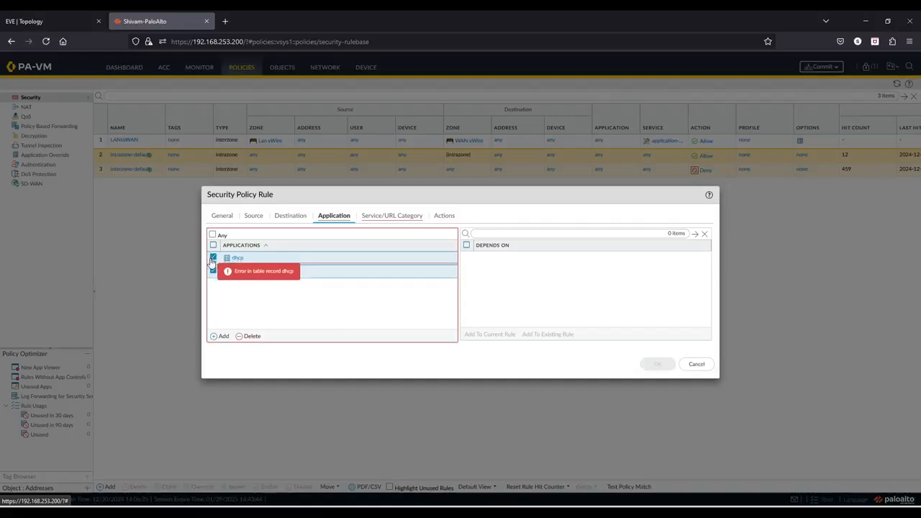
click(248, 336)
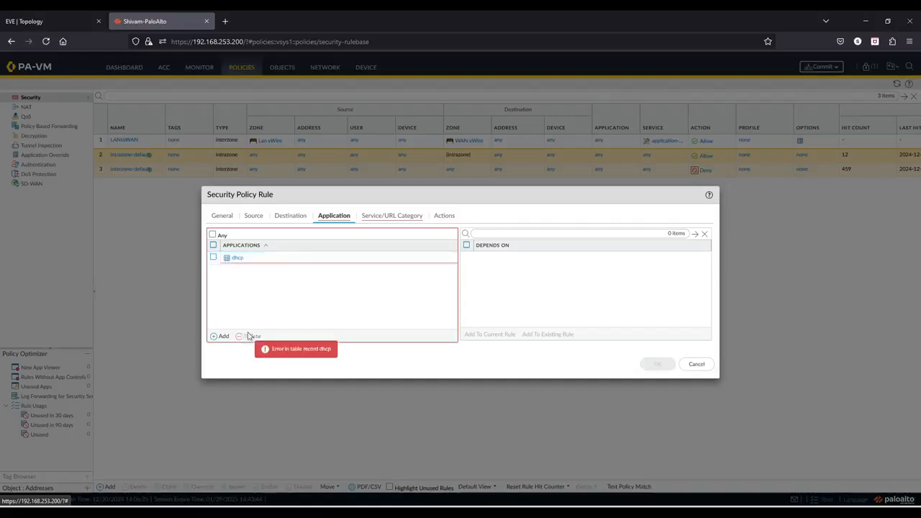
Set the service to application-default and save the WANtoLAN rule.
click(410, 216)
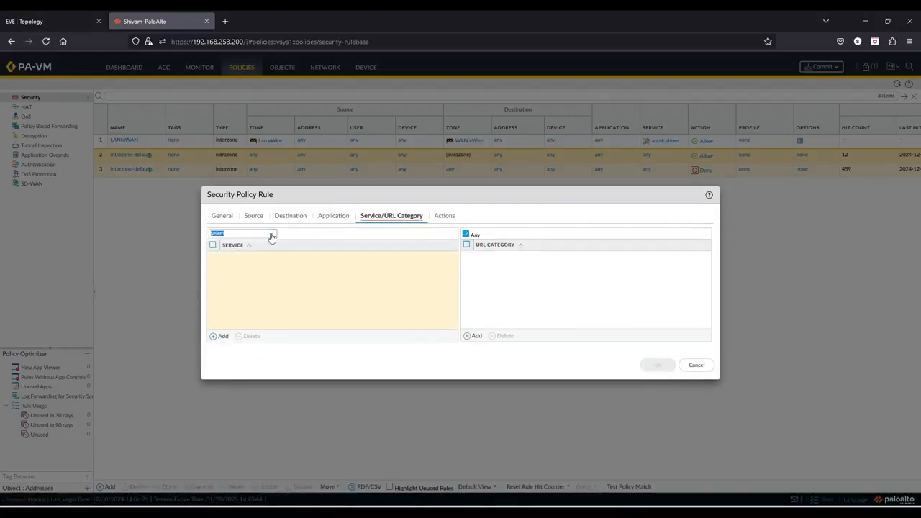
click(268, 234)
click(240, 254)
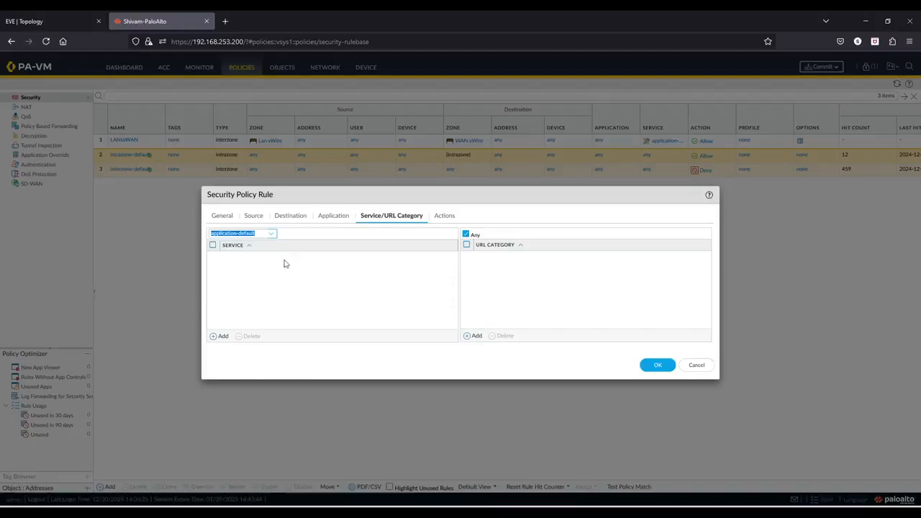
click(443, 217)
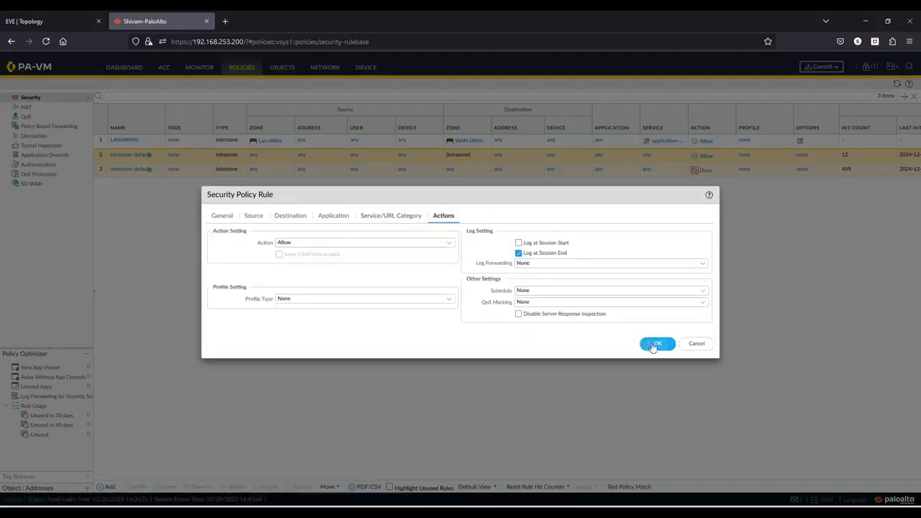
click(655, 344)
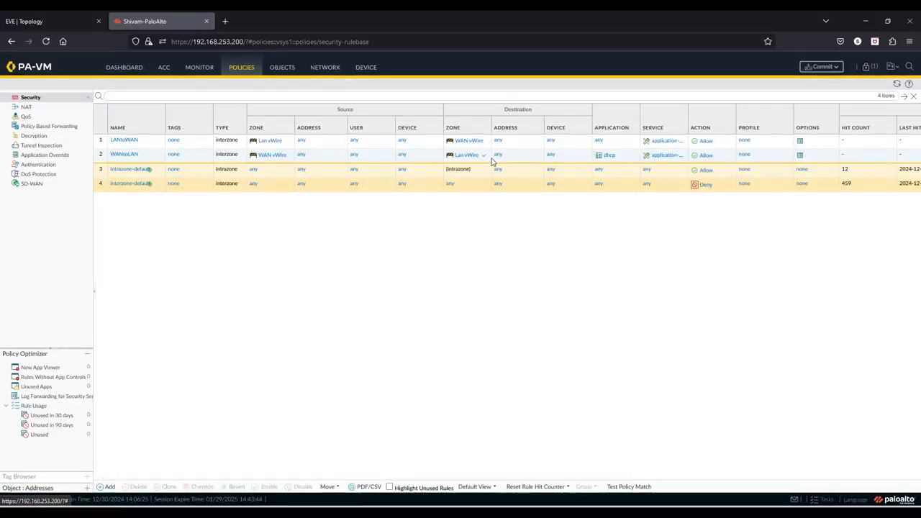
Commit the configuration and close the commit status window.
click(825, 68)
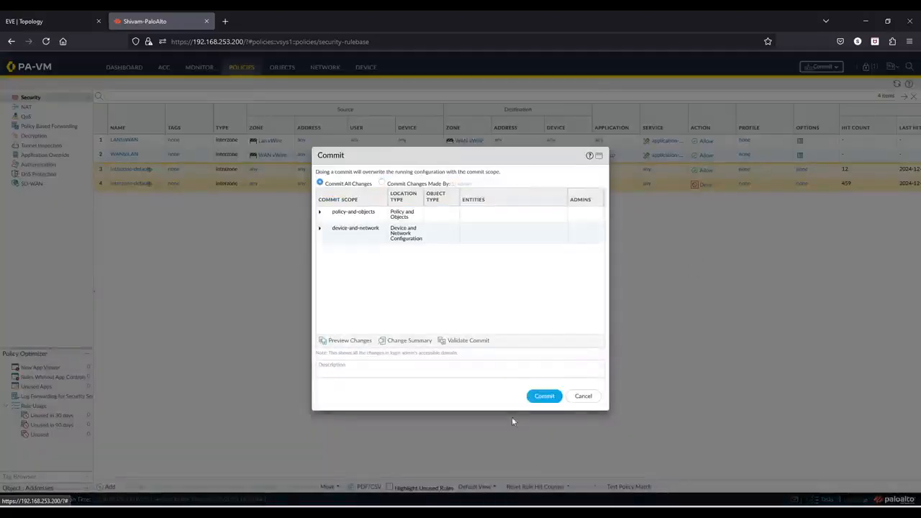
click(541, 397)
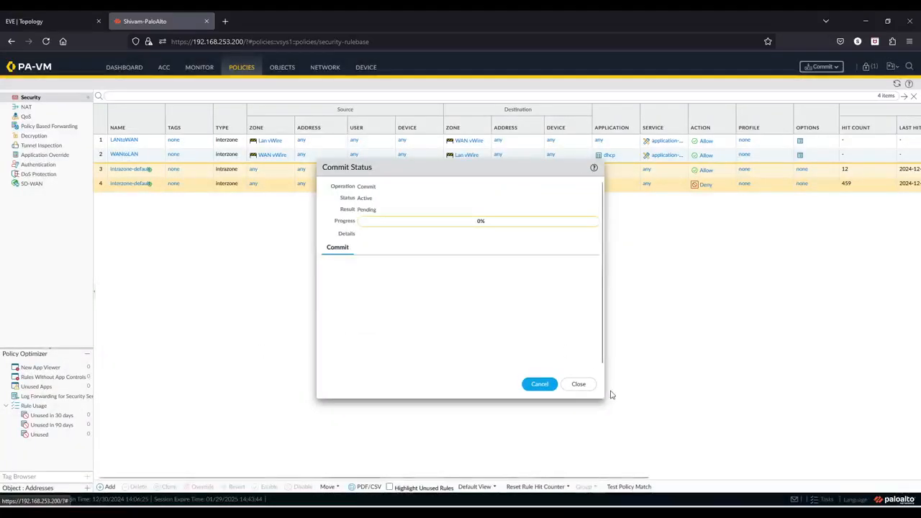
click(579, 384)
Switch to the EVE topology tab and start the Linux node.
click(64, 18)
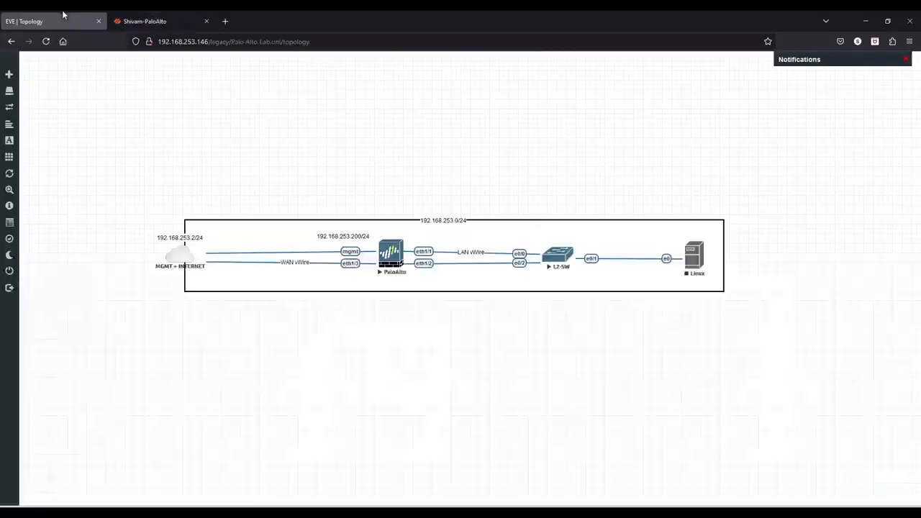
right_click(695, 270)
click(719, 284)
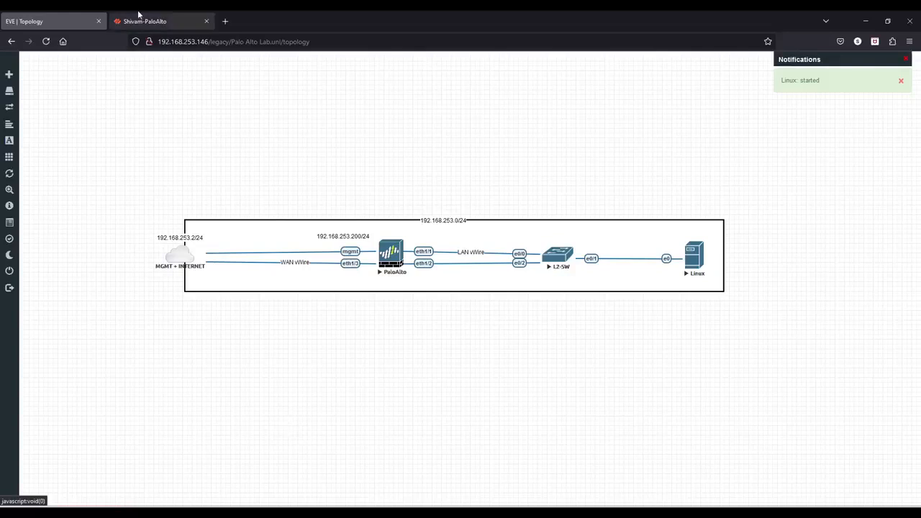
mouse_move(139, 13)
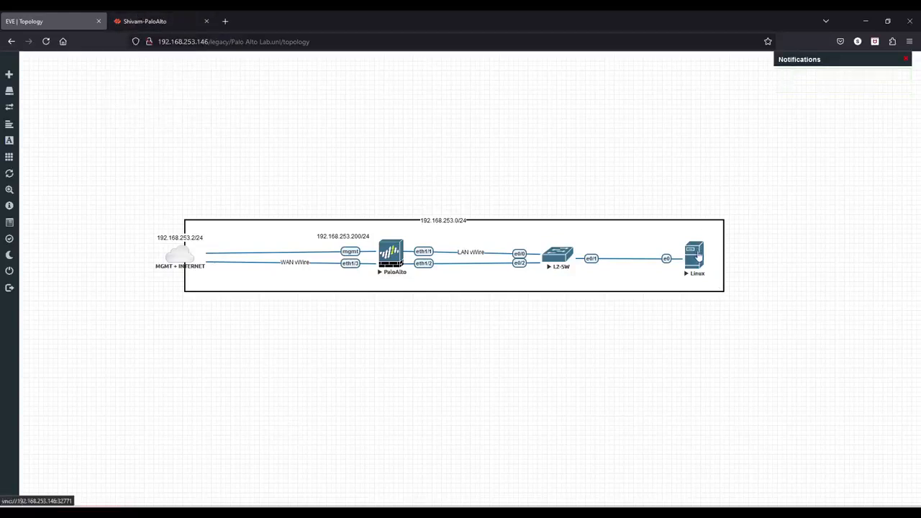
Open the Linux node's console in the VNC viewer and move its window aside.
click(696, 259)
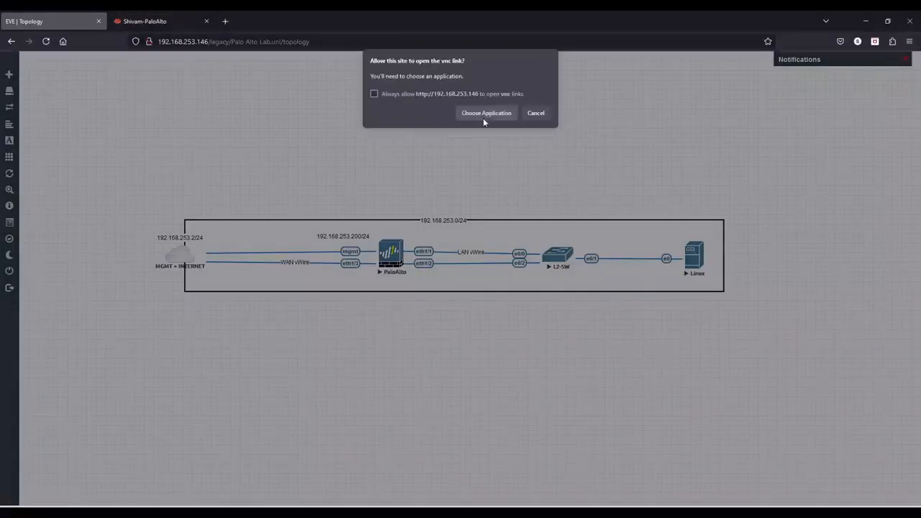
click(484, 115)
click(504, 185)
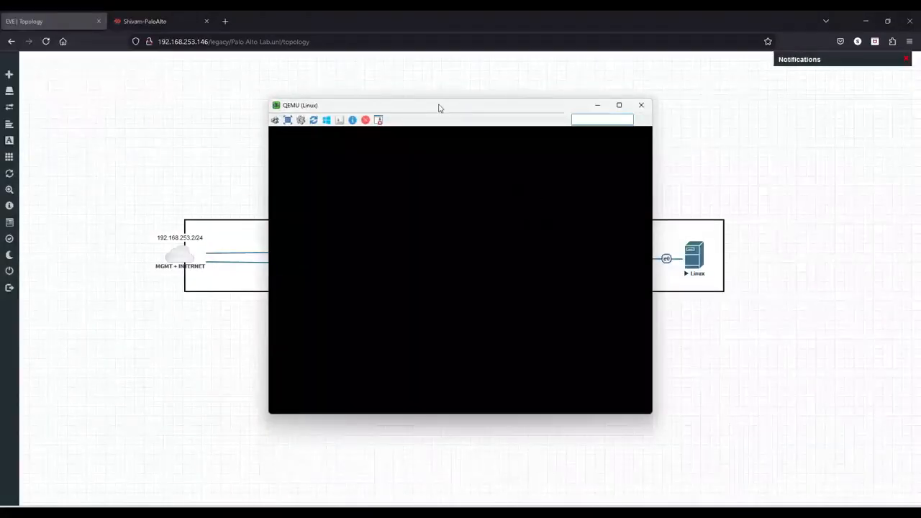
drag(439, 108, 679, 126)
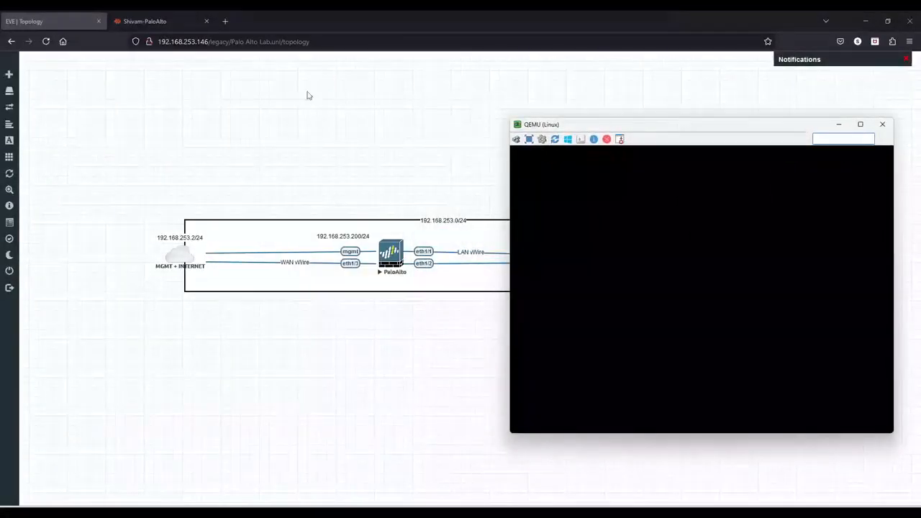
Monitor the commit job's progress in the firewall's task manager.
click(140, 21)
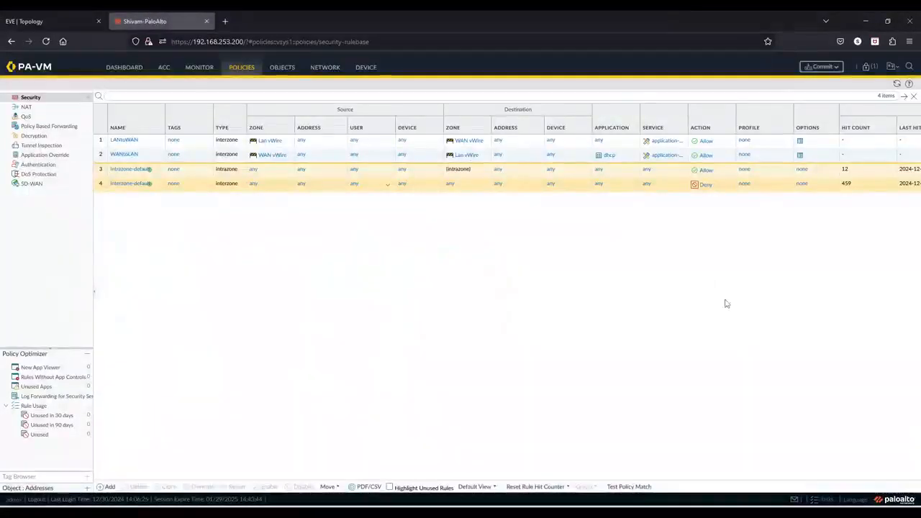
click(825, 501)
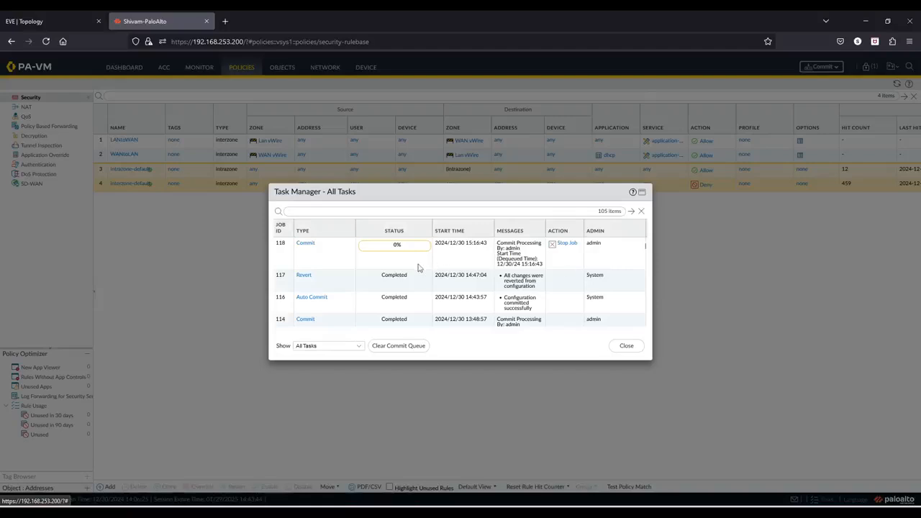
click(54, 18)
key(alt+Tab)
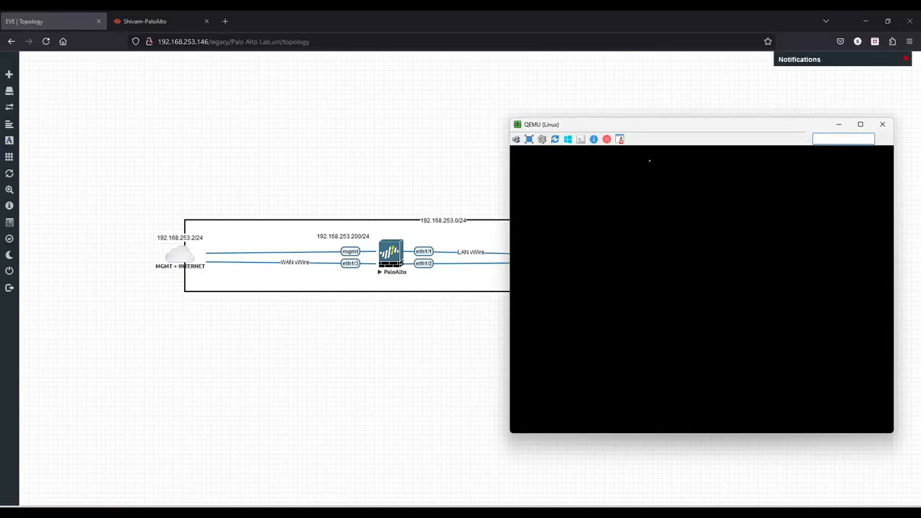
drag(678, 129, 639, 127)
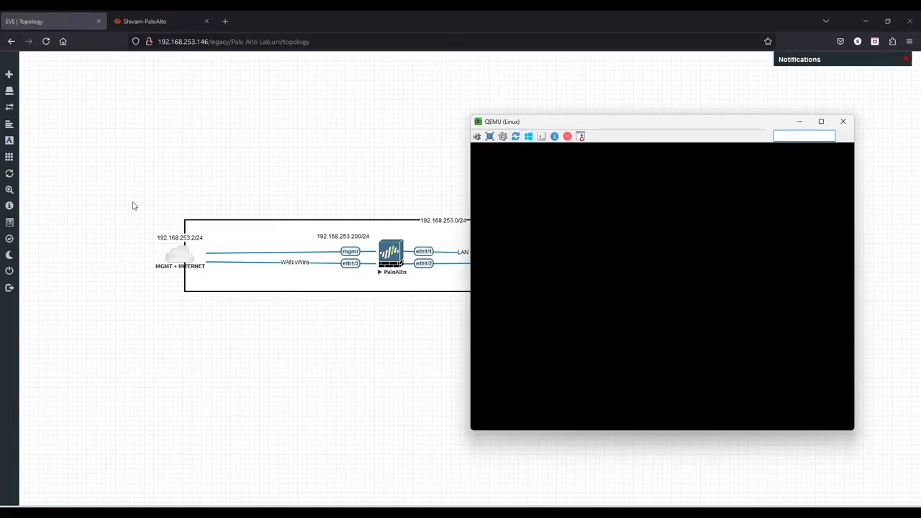
click(181, 16)
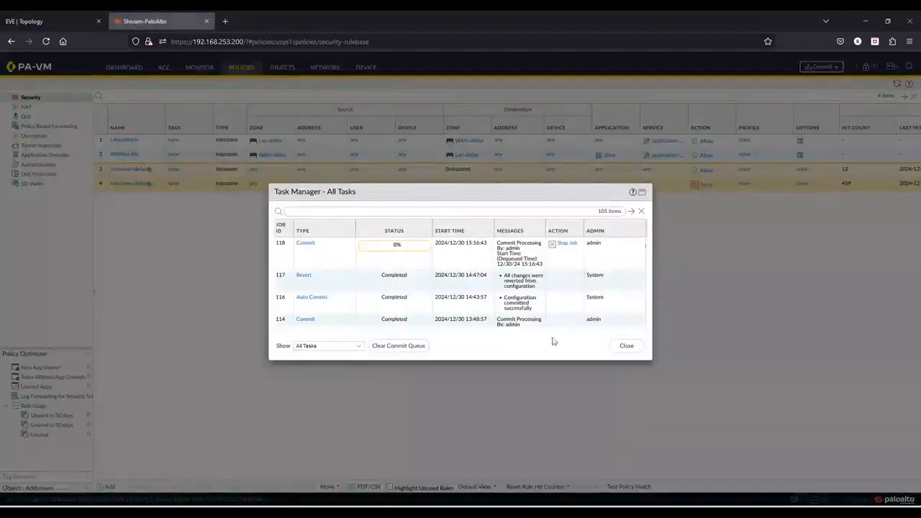
click(628, 347)
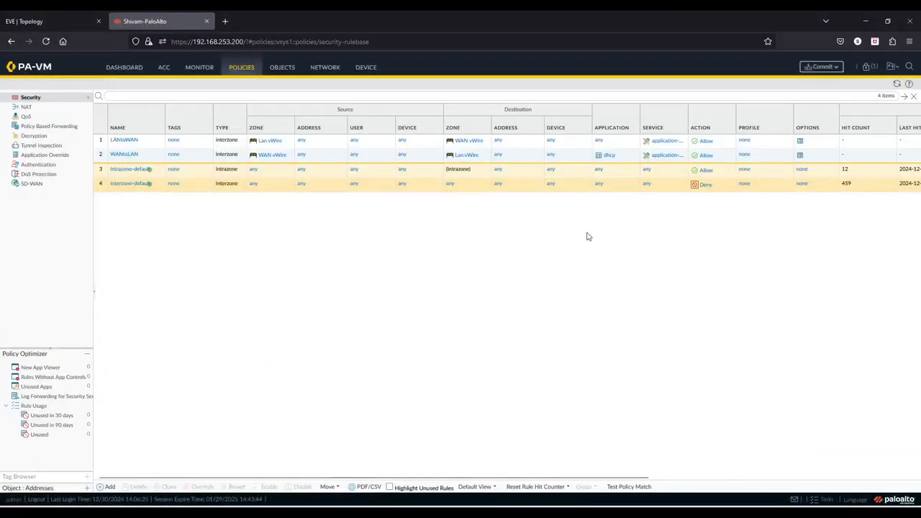
click(819, 500)
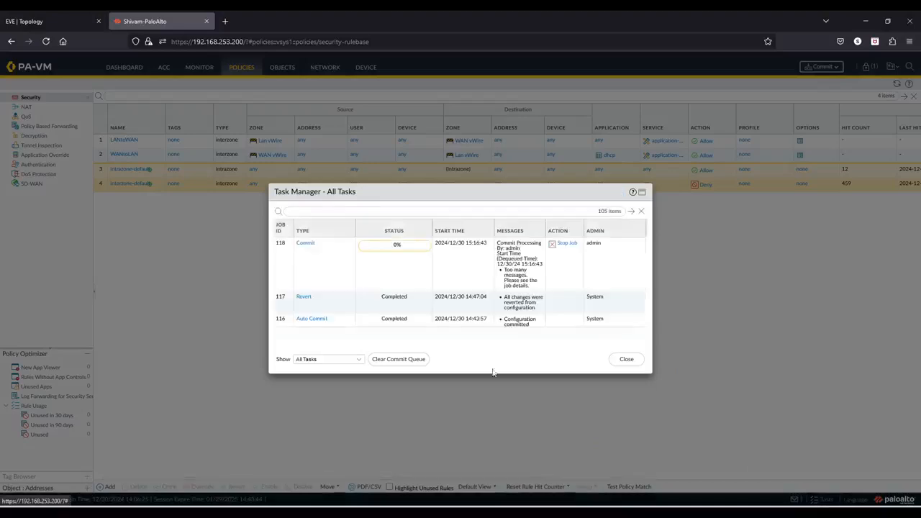
click(619, 355)
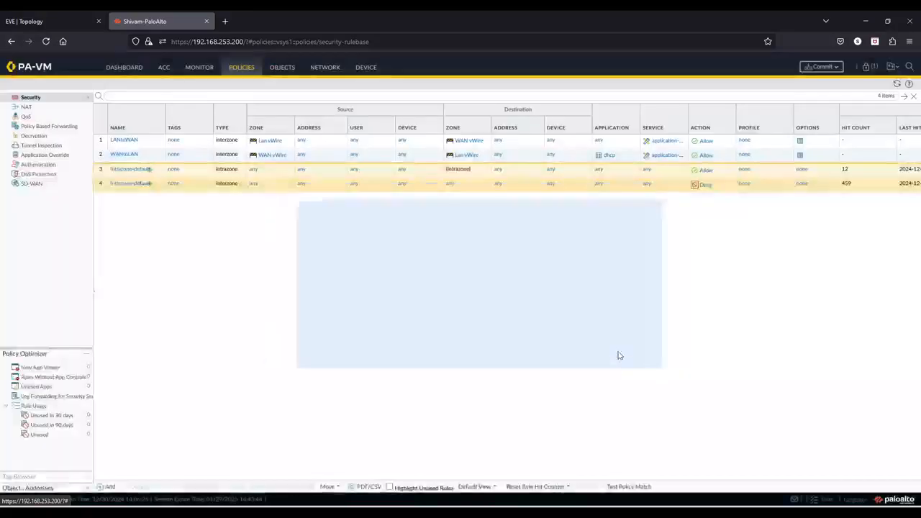
click(87, 18)
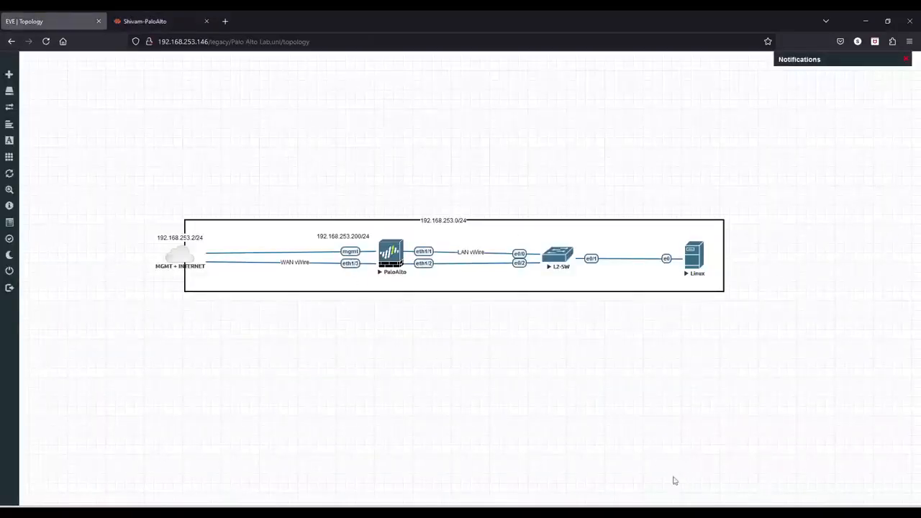
Close the blank Linux console and reopen it from the Linux node.
key(alt+Tab)
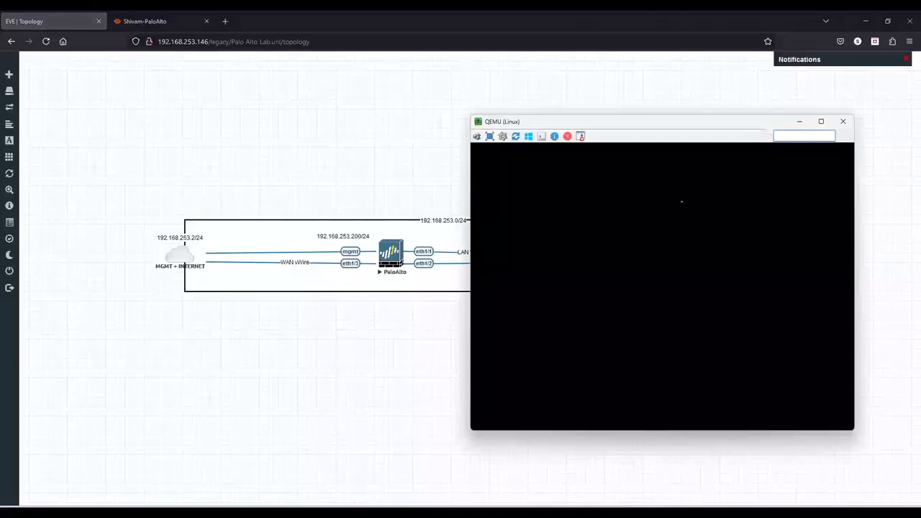
click(843, 121)
click(692, 260)
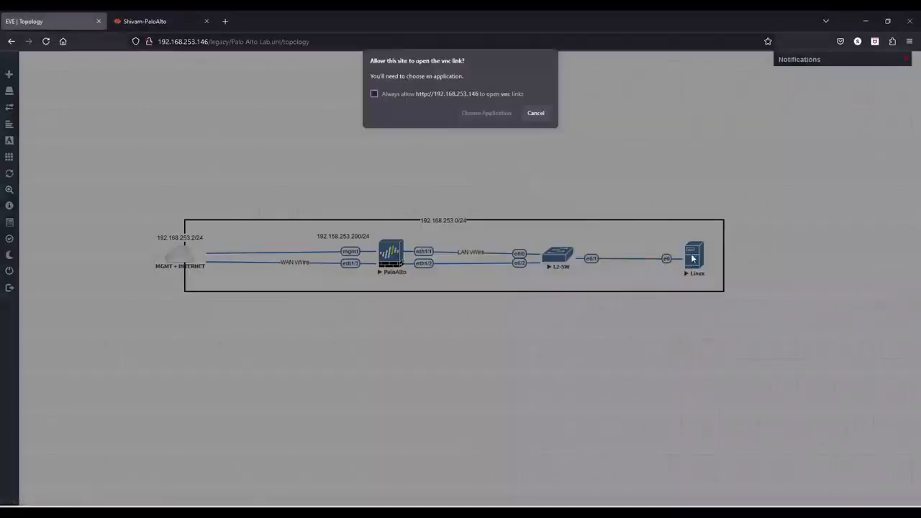
click(476, 114)
click(510, 182)
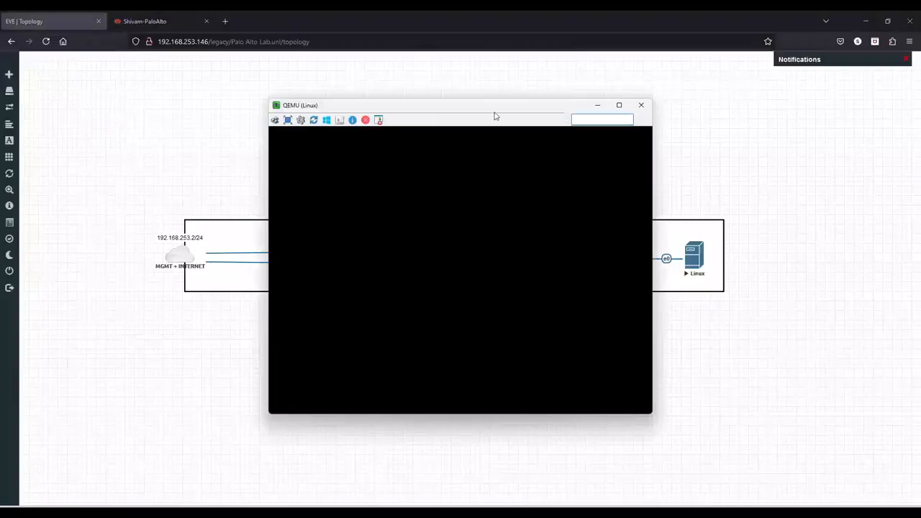
drag(485, 113, 678, 123)
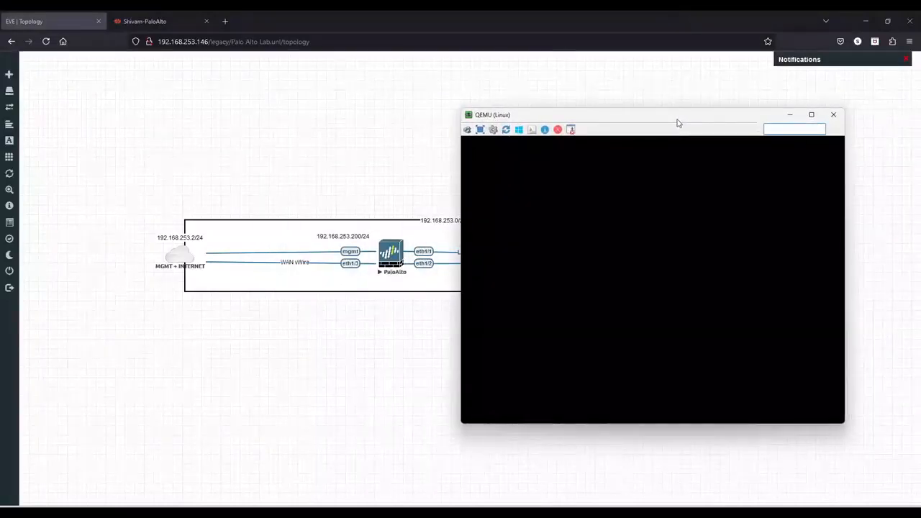
Check the commit job's progress again in the task manager.
click(181, 17)
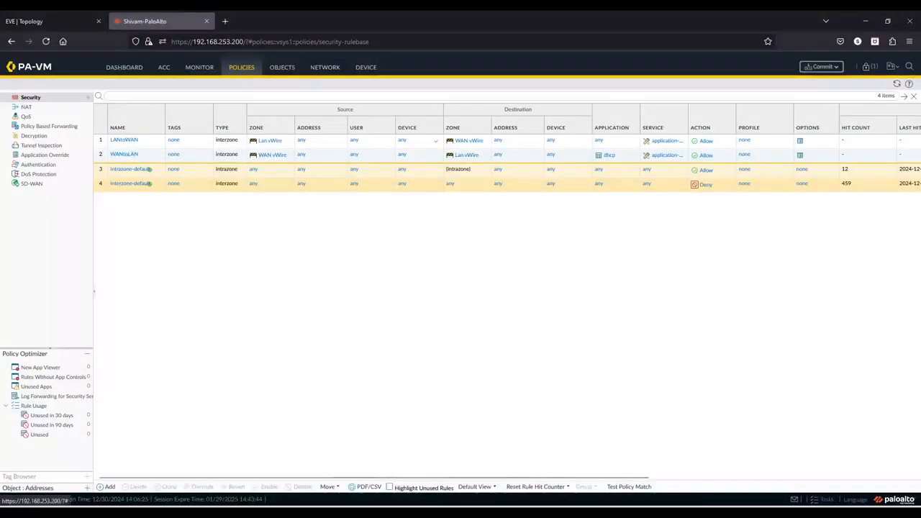
click(630, 512)
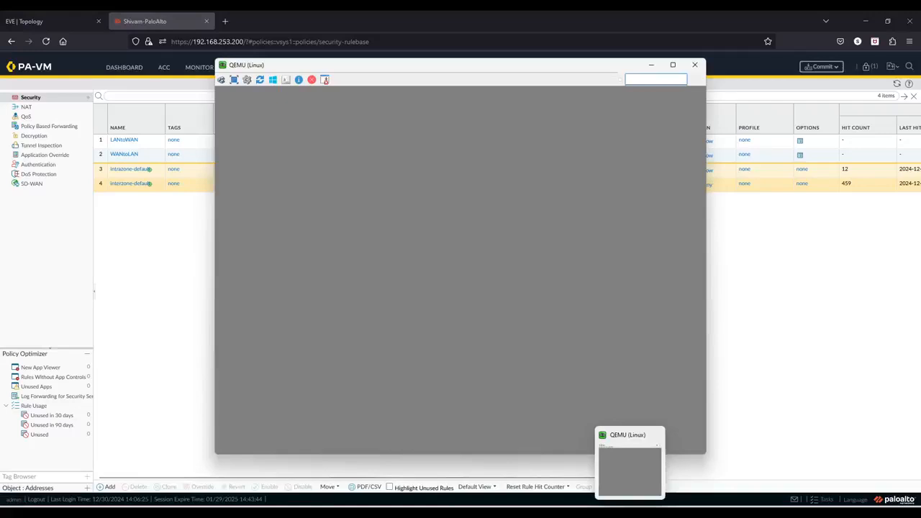
click(781, 316)
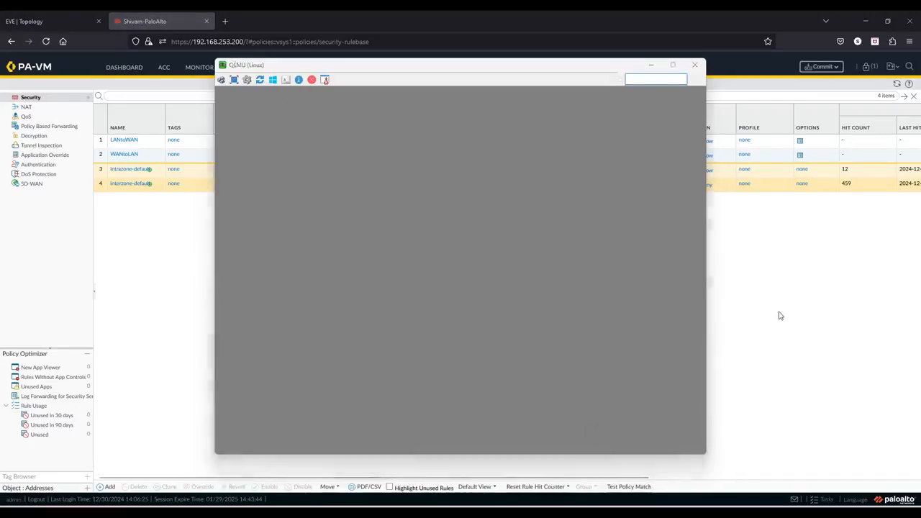
click(823, 502)
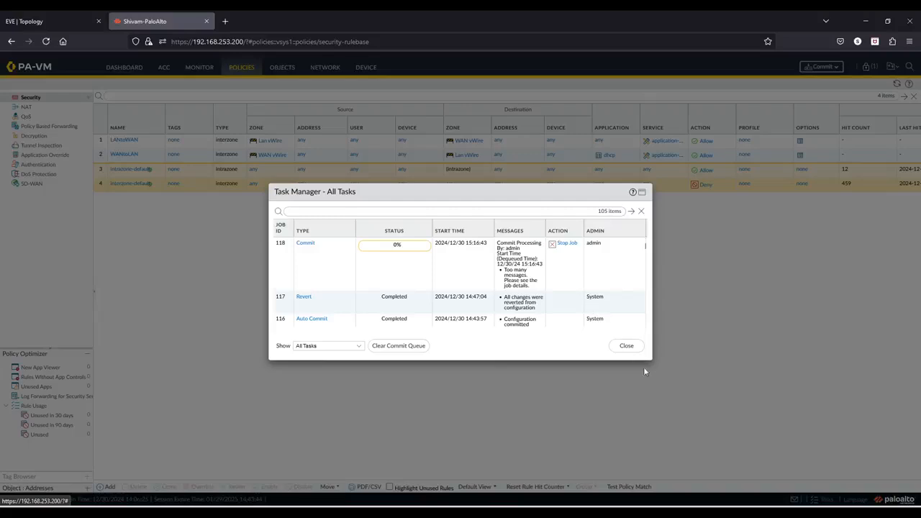
click(626, 347)
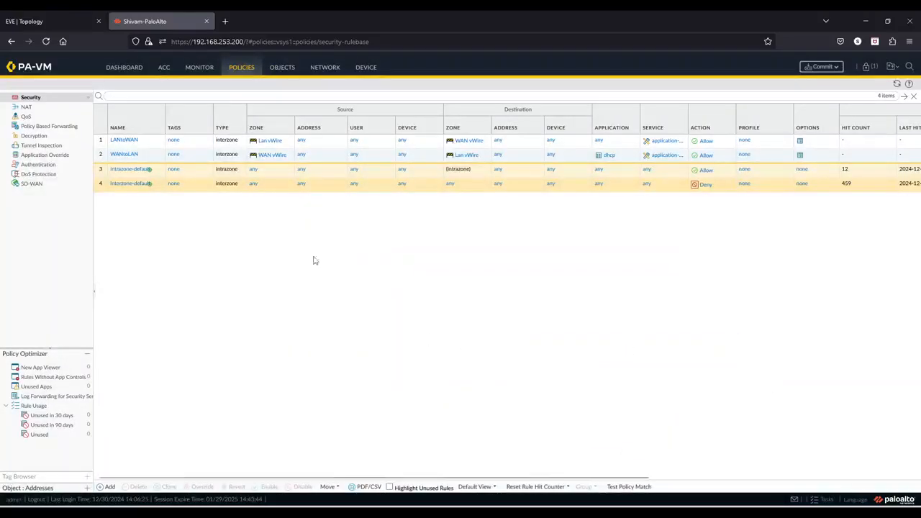
click(72, 21)
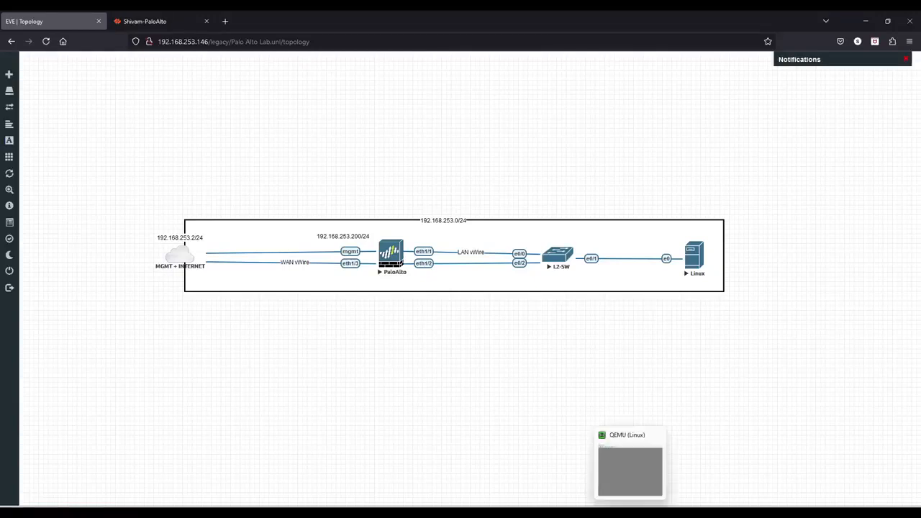
Close the grey console window, reopen the Linux node's console, and move it beside the topology.
mouse_move(609, 512)
click(630, 513)
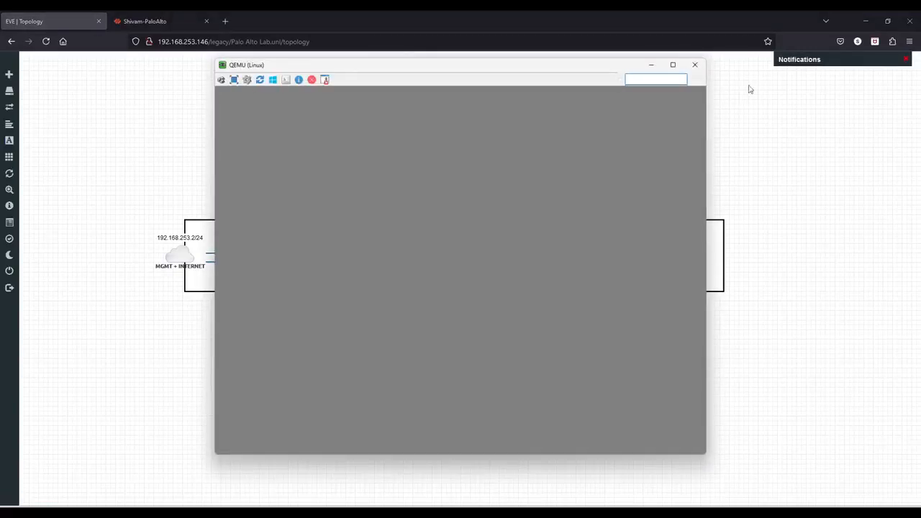
click(695, 65)
click(695, 263)
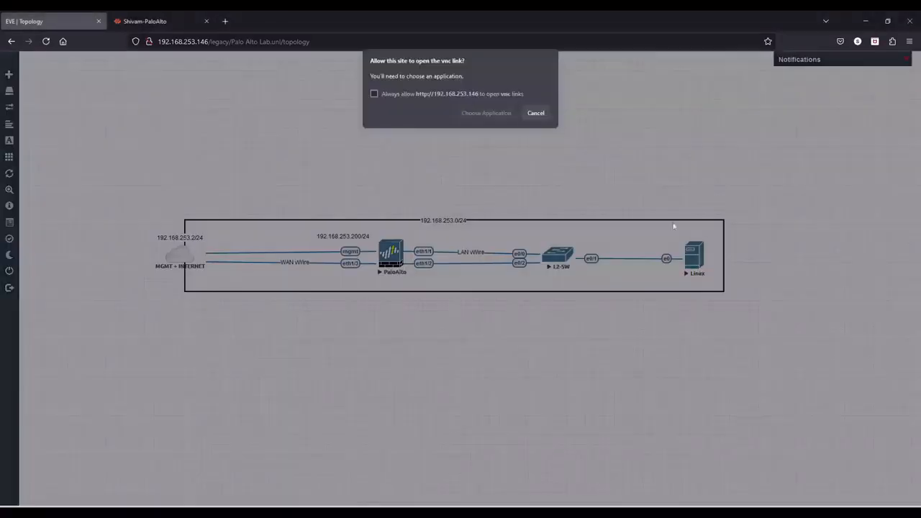
click(468, 113)
click(496, 182)
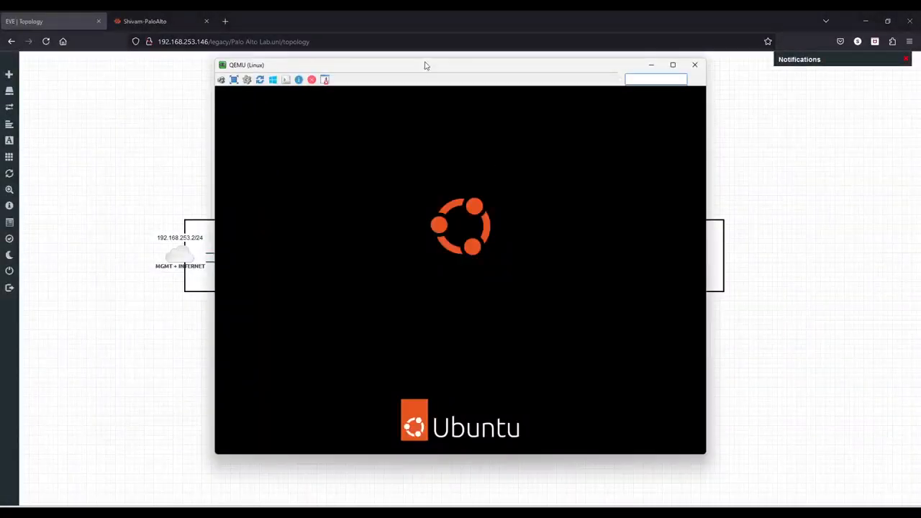
drag(425, 64, 598, 74)
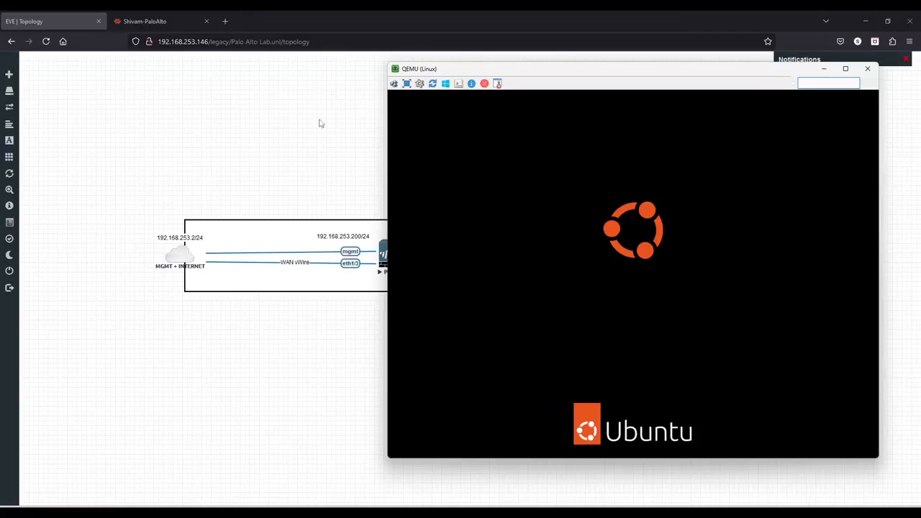
Review the commit job status in the task manager and return to the Linux console.
click(301, 133)
click(165, 22)
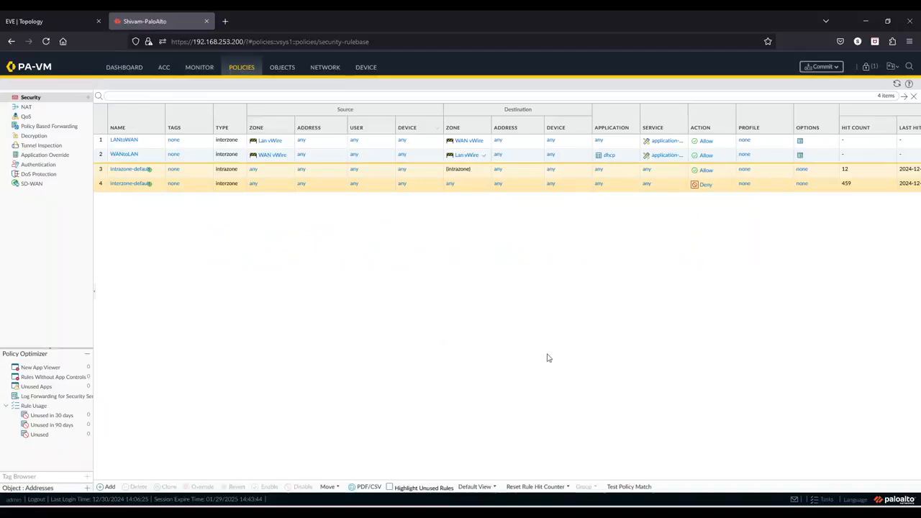
click(826, 501)
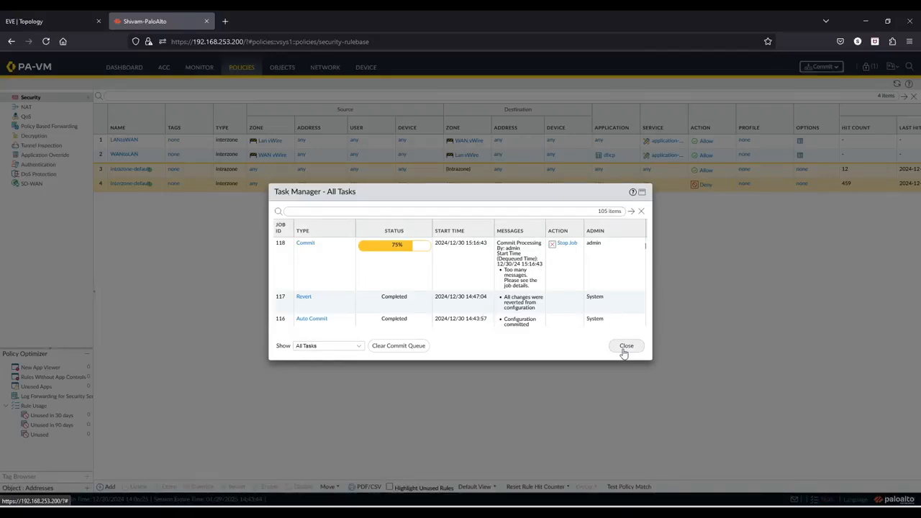
key(alt+Tab)
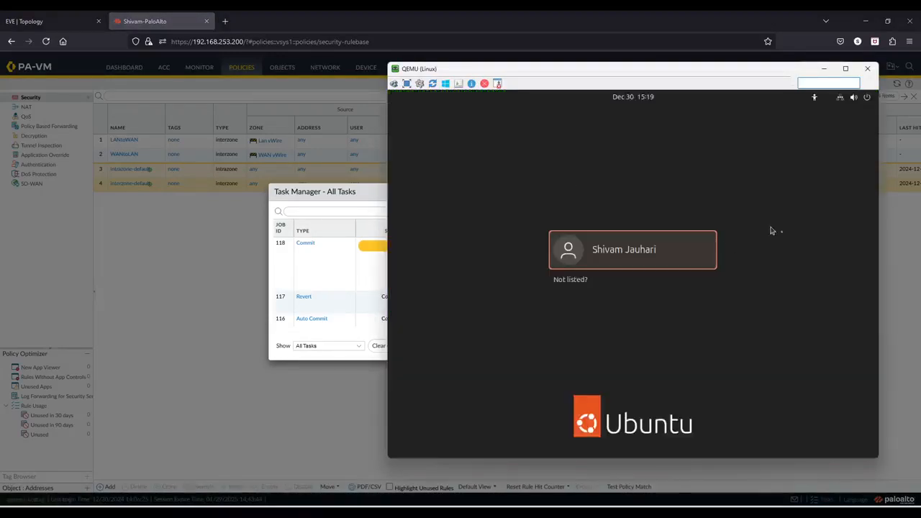
Select the user account on the Ubuntu login screen and enter the account password to sign in.
click(631, 257)
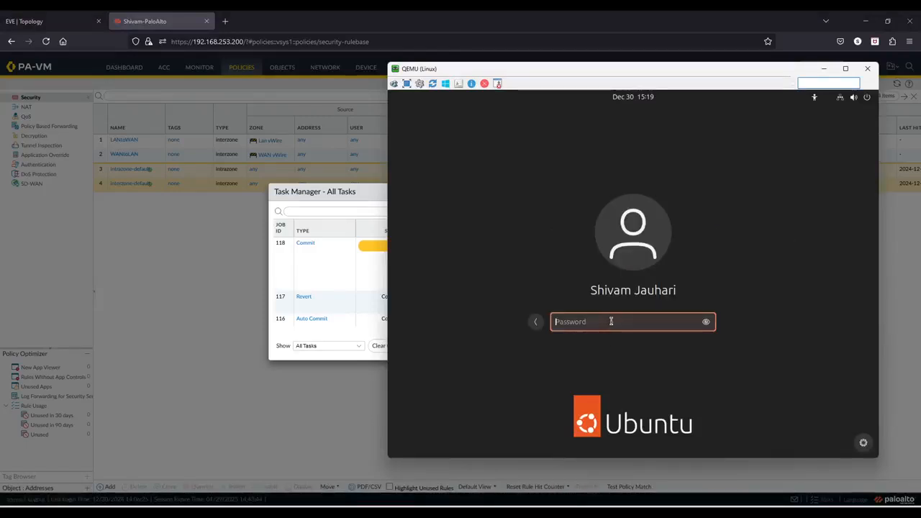
key(Caps_Lock)
text(●)
key(Caps_Lock)
text(●●●●●●●)
key(Return)
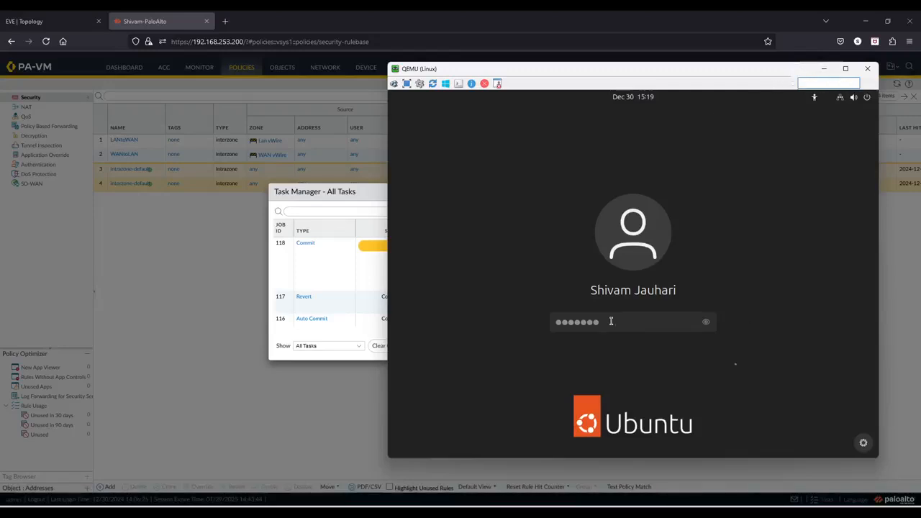
Check the commit job's progress, close the task manager, and bring the Linux console back.
click(823, 68)
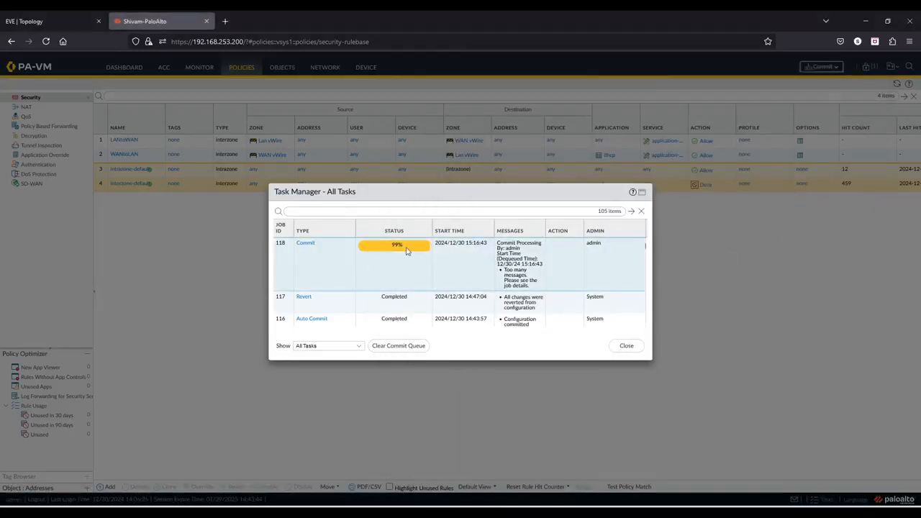
click(636, 348)
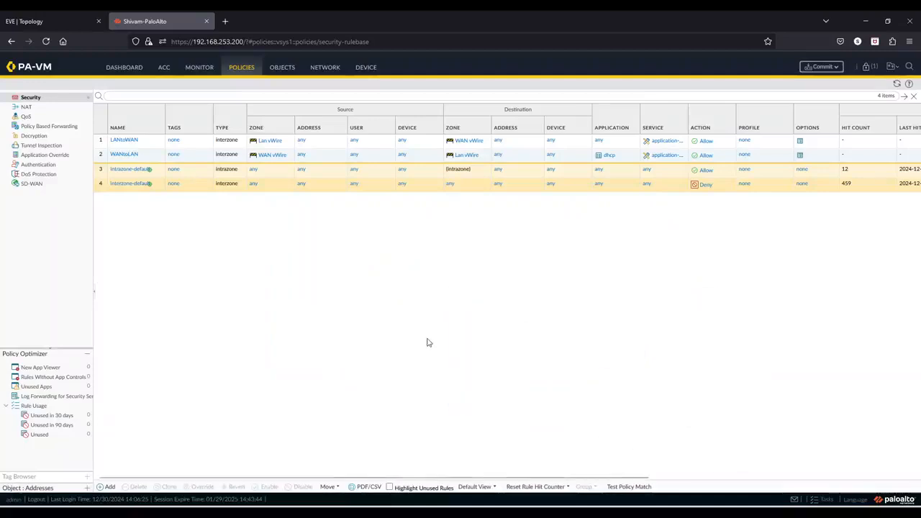
click(627, 506)
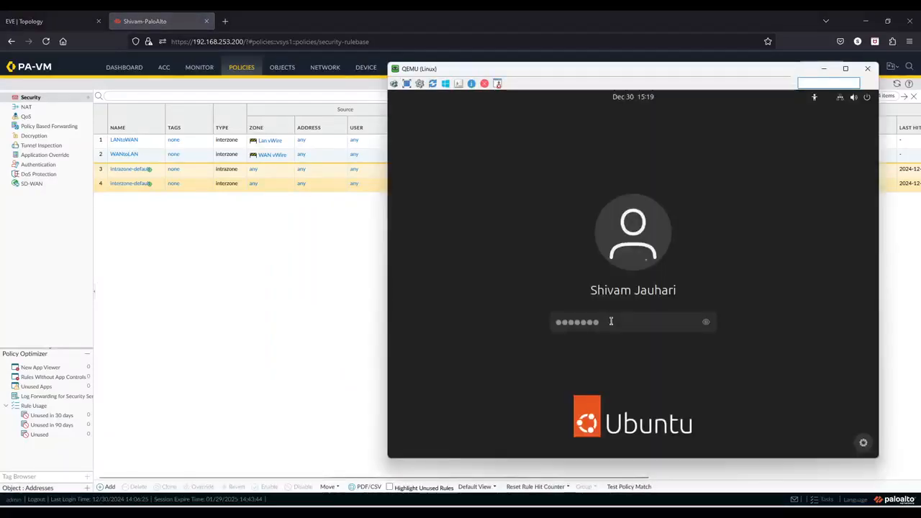
drag(659, 70, 635, 80)
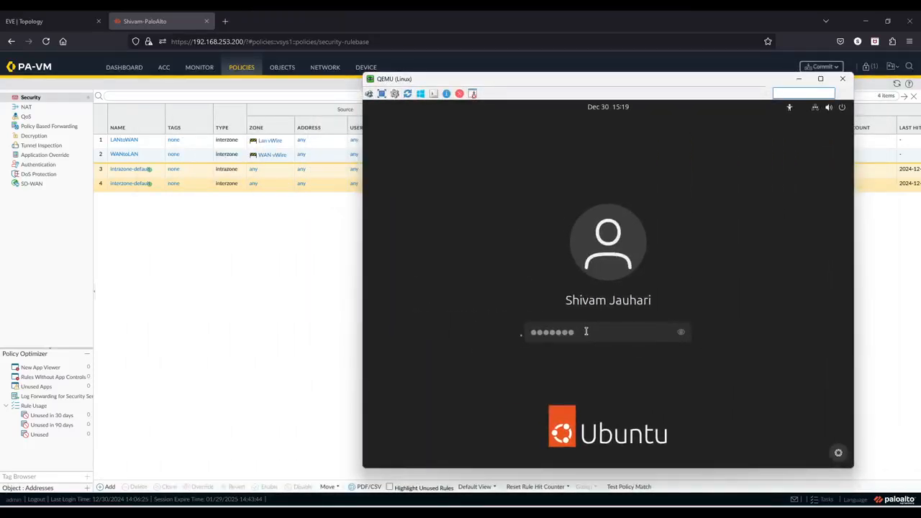
Close the Linux console window and reopen the Linux node's console from the topology.
click(842, 78)
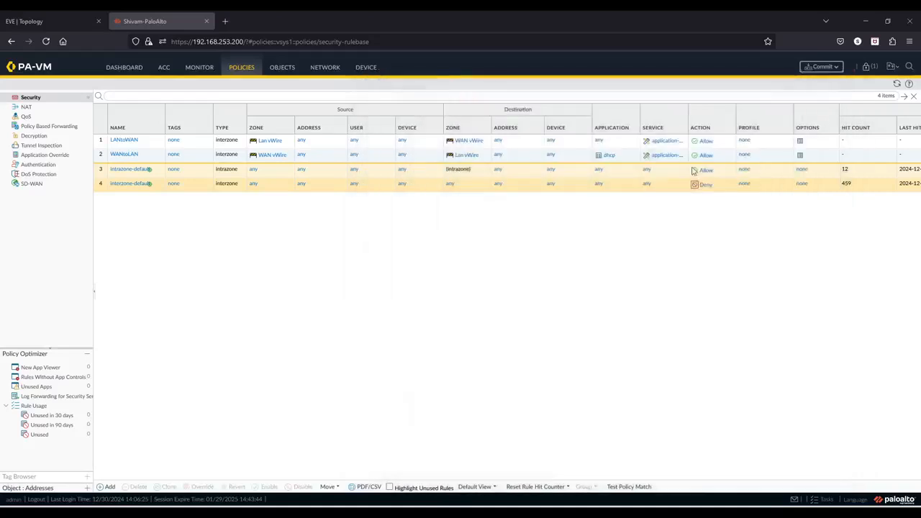
click(55, 20)
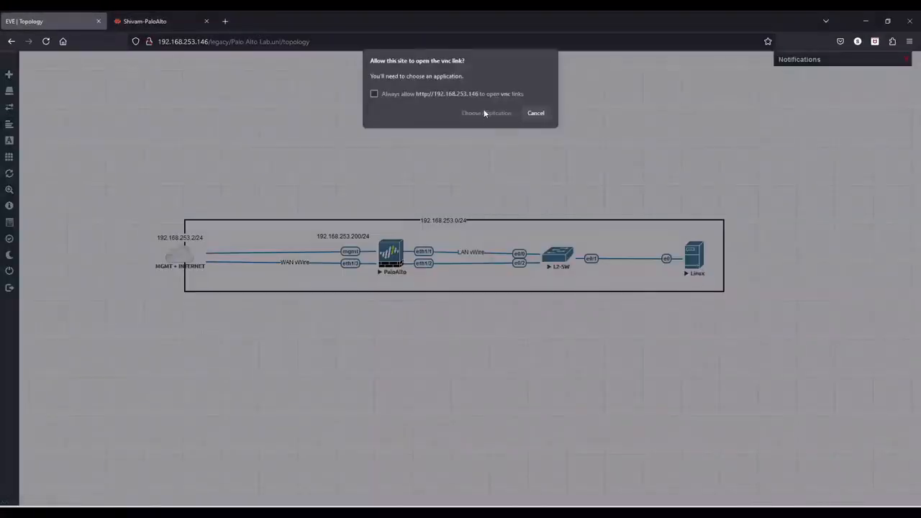
click(484, 113)
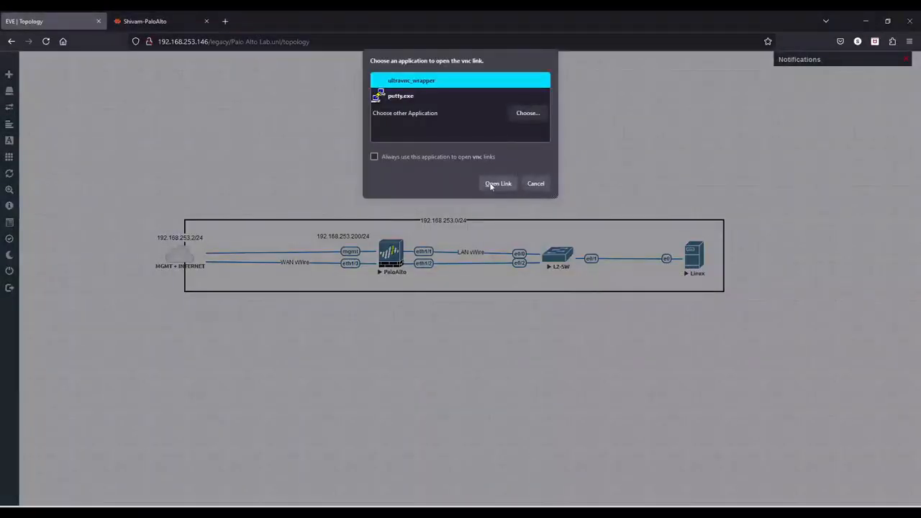
click(488, 185)
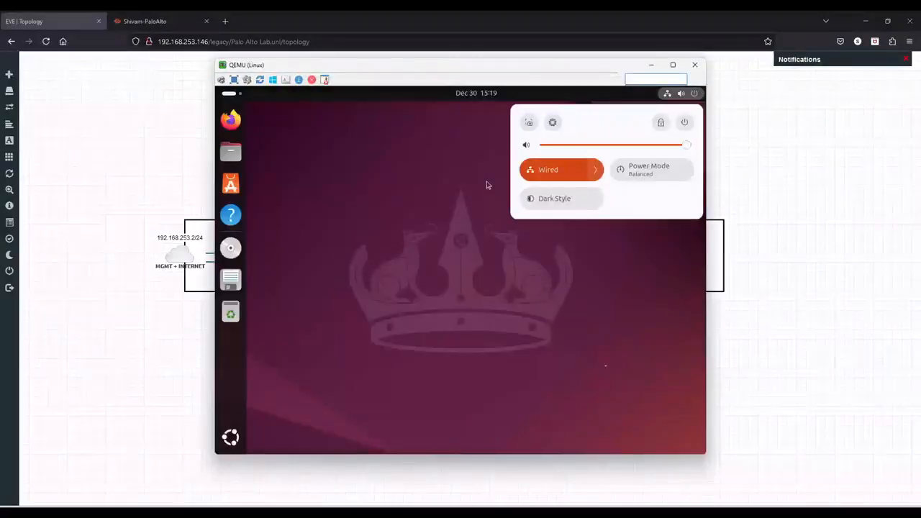
Dismiss the system menu on the Ubuntu desktop and launch Terminal from the application grid.
click(606, 348)
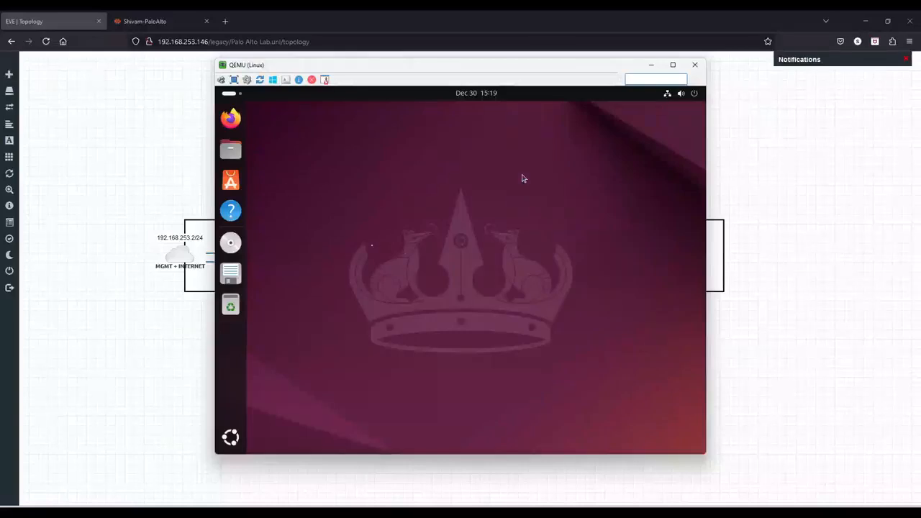
click(668, 94)
click(373, 249)
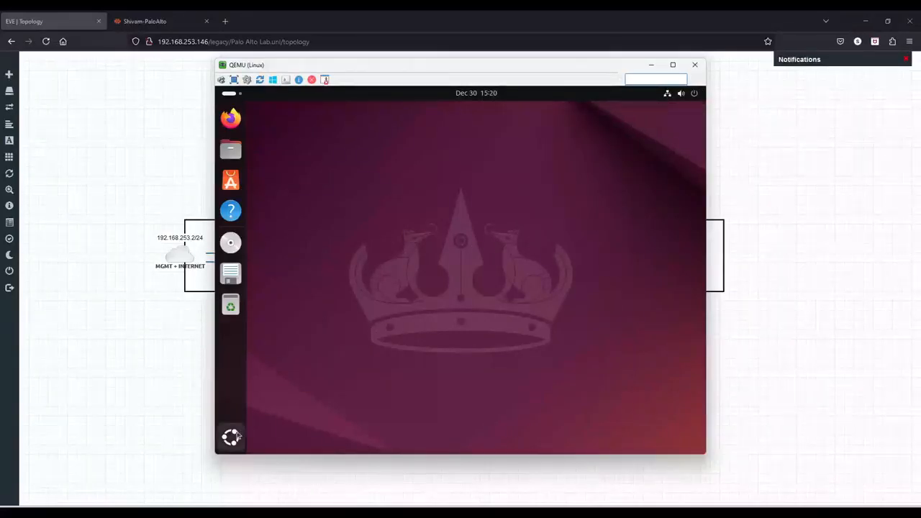
click(234, 437)
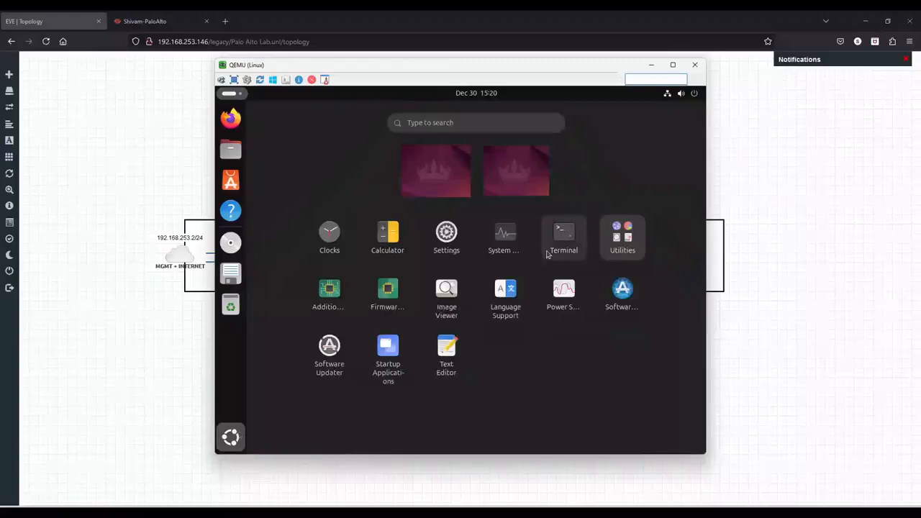
click(569, 237)
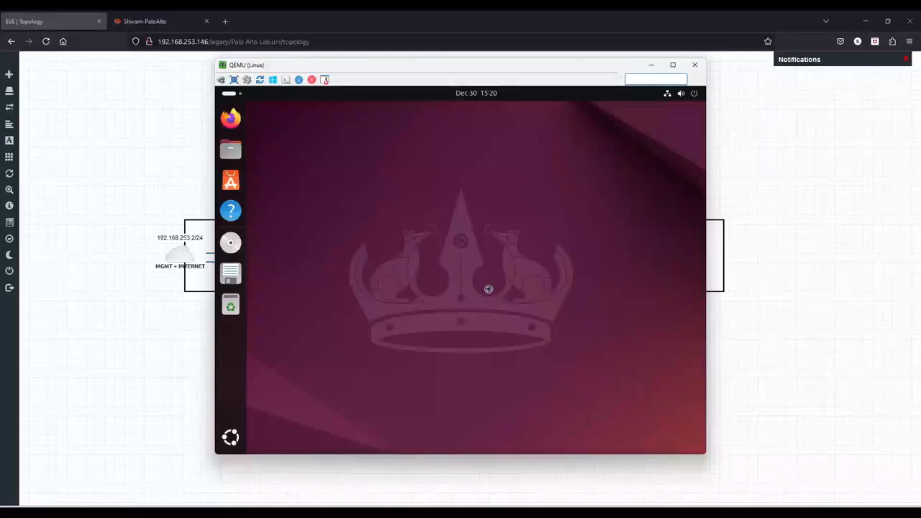
Switch to the firewall's web interface and open the Traffic logs under Monitor.
click(176, 22)
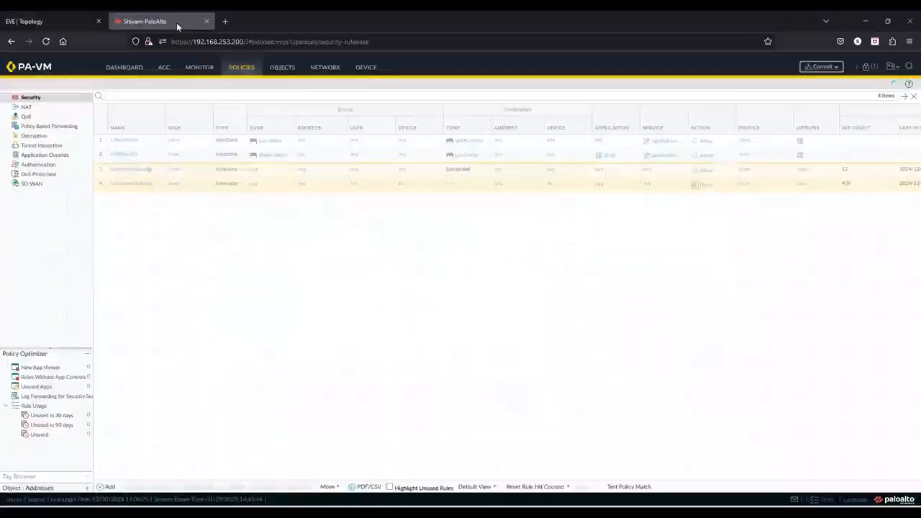
click(201, 69)
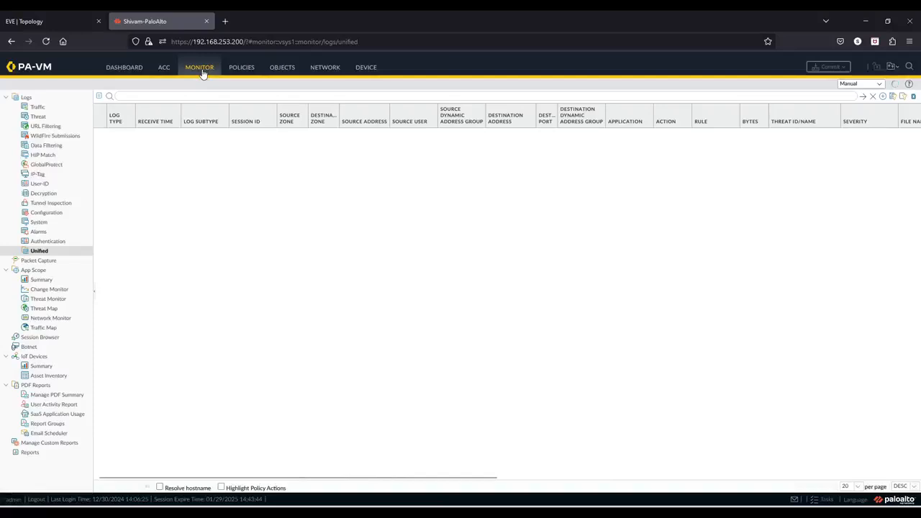
click(34, 108)
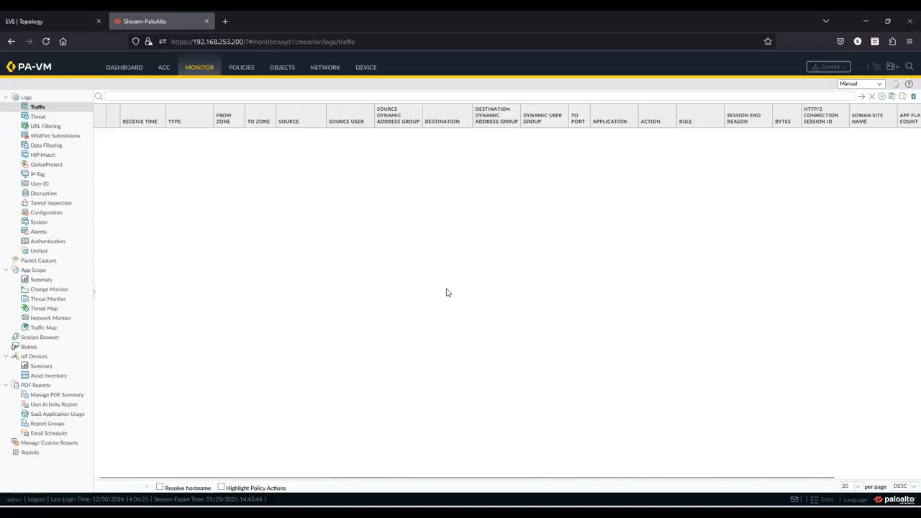
Bring the Linux console back, run ifconfig in the terminal to check the interface address, and close the terminal.
click(630, 512)
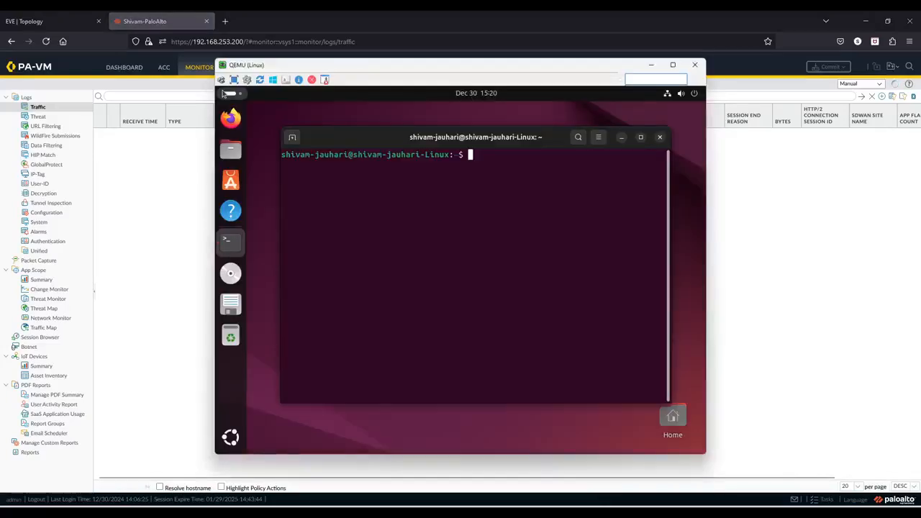
text(ifc)
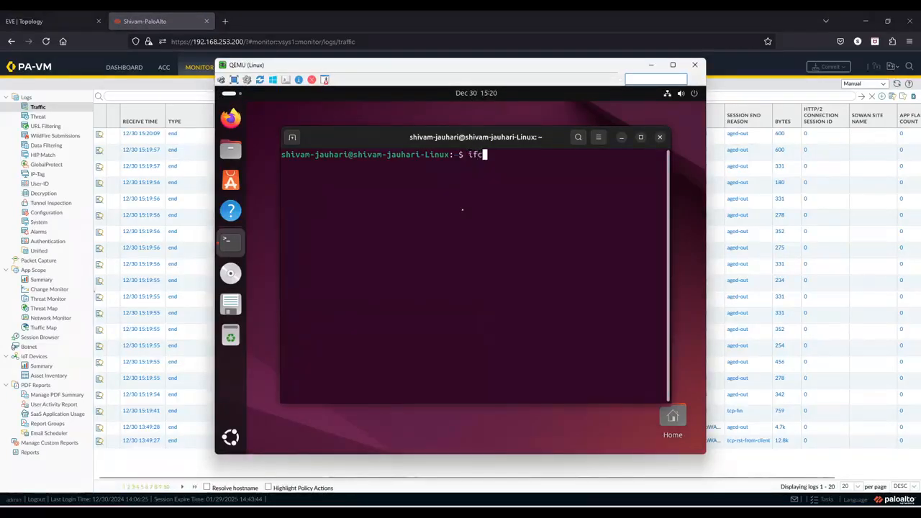
text(onfig)
key(Return)
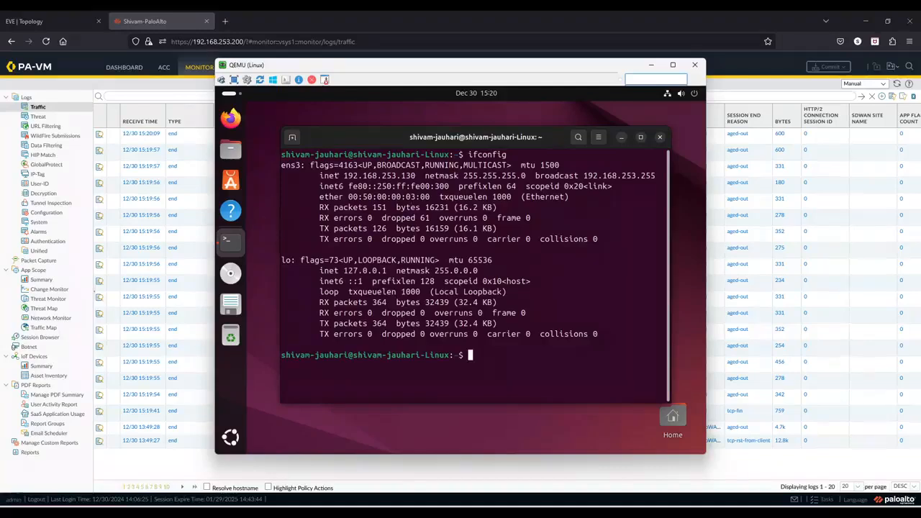
drag(326, 175, 625, 180)
click(586, 211)
click(659, 139)
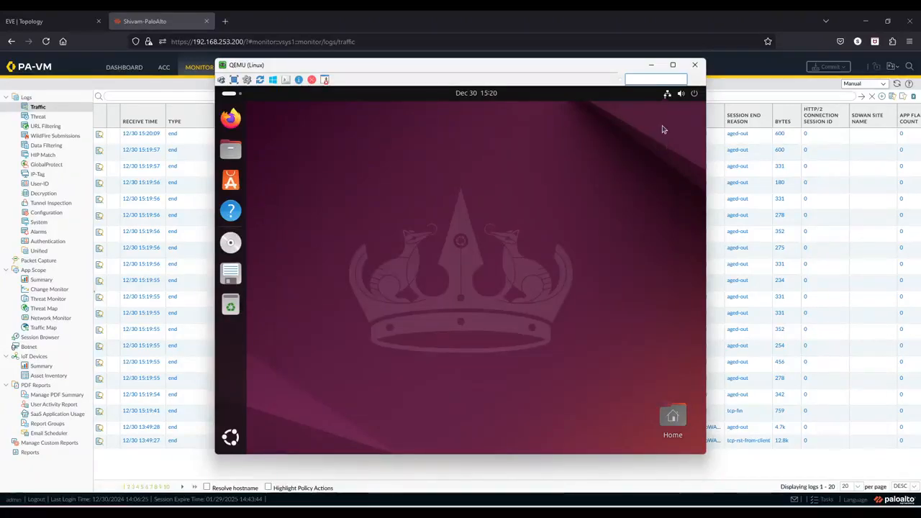
Open the wired connection's settings, review its details and IPv4 method, then cancel and close Settings.
click(666, 93)
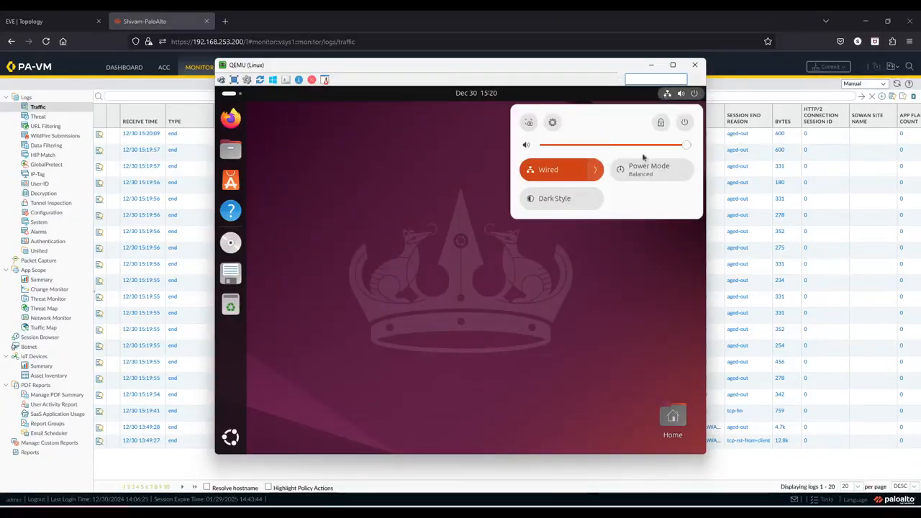
click(595, 170)
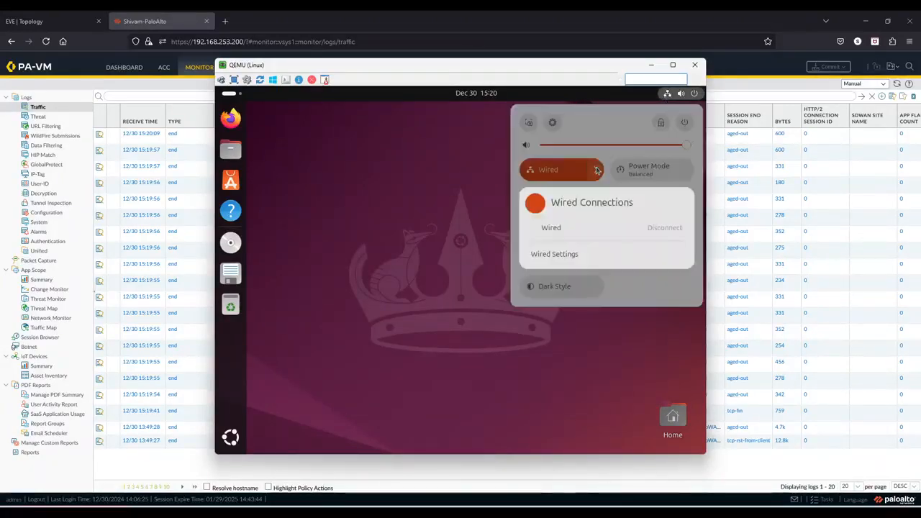
click(575, 253)
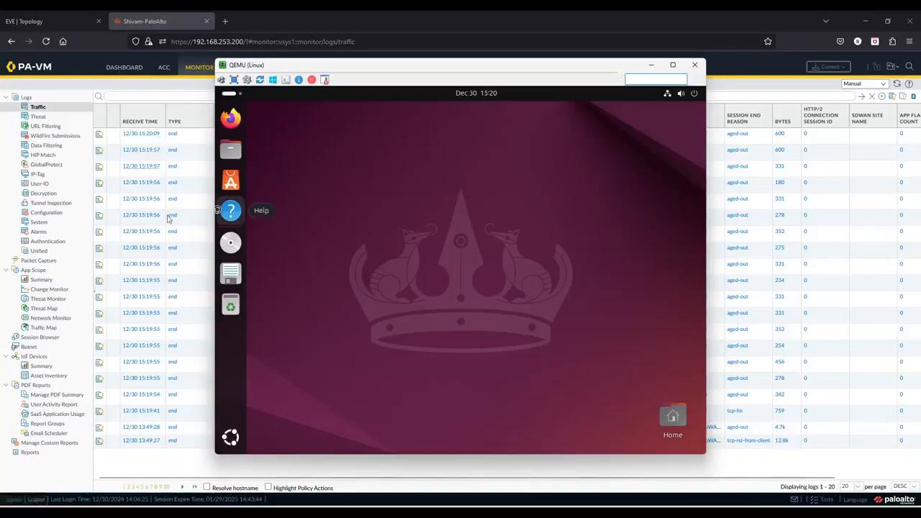
click(170, 468)
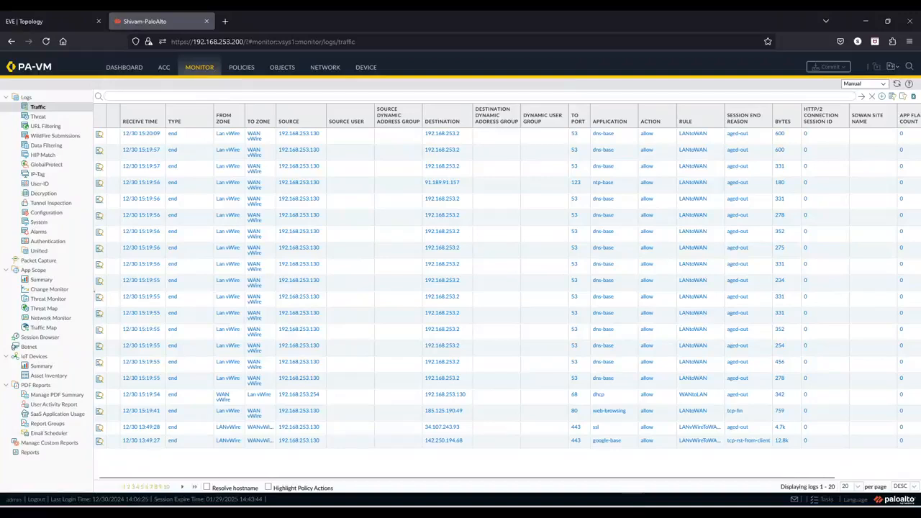
key(alt+Tab)
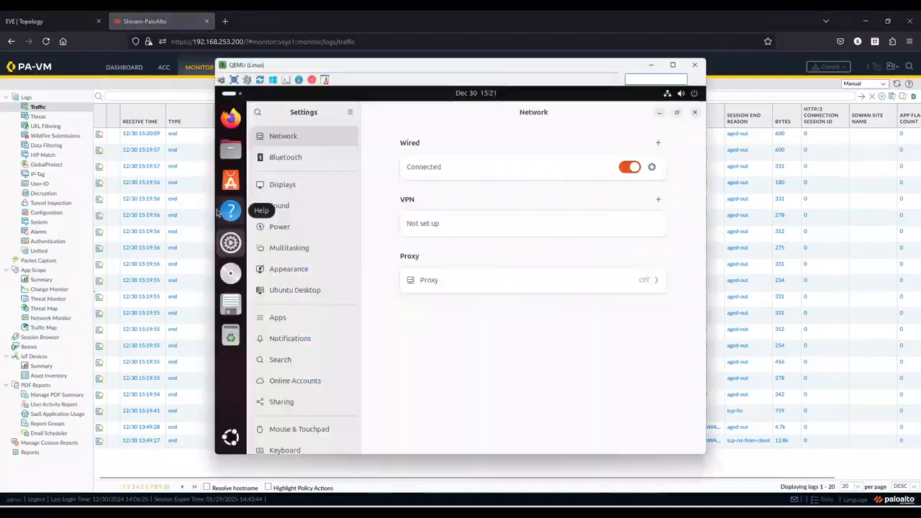
click(652, 168)
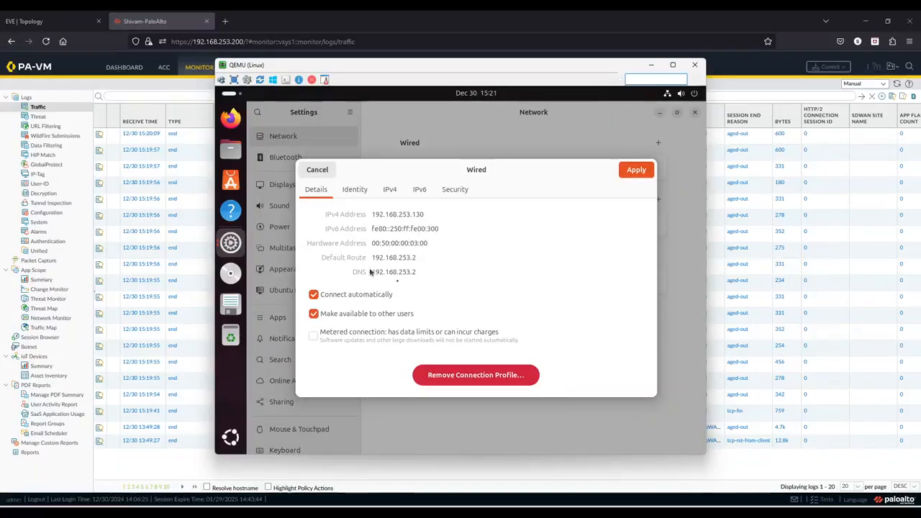
click(394, 190)
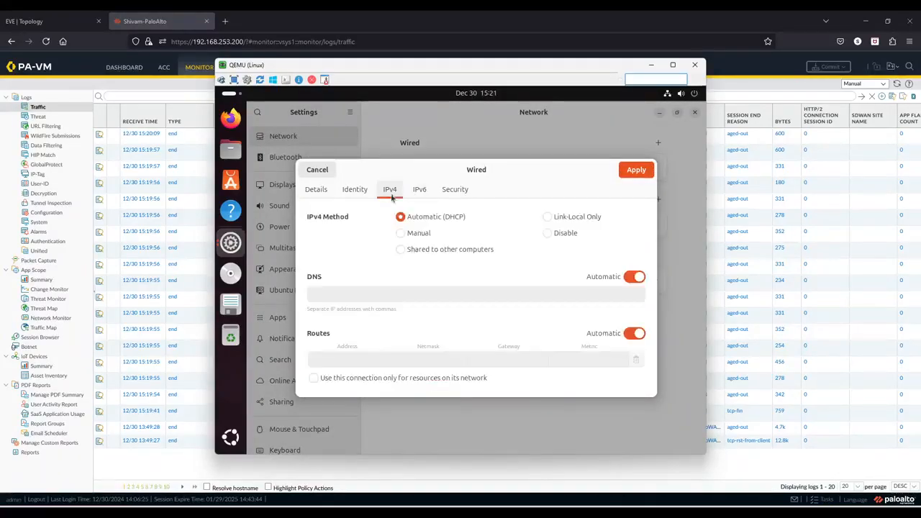
click(318, 170)
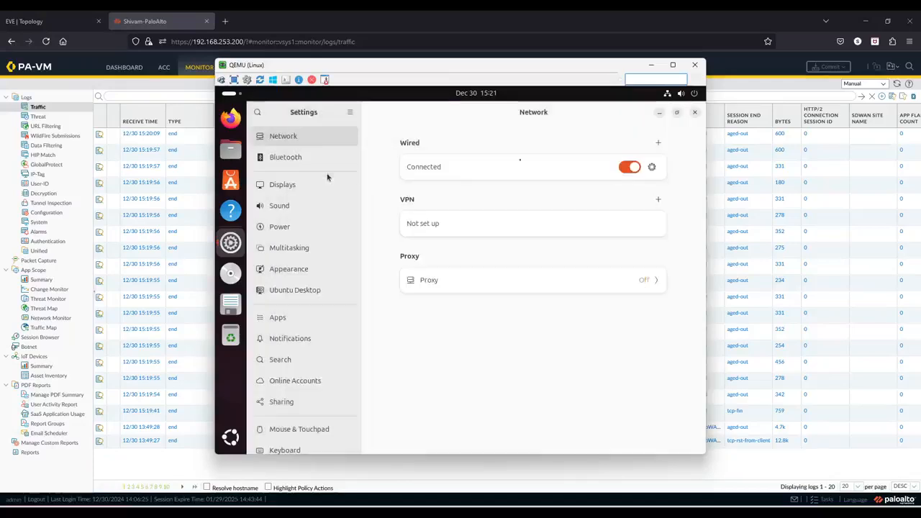
click(695, 113)
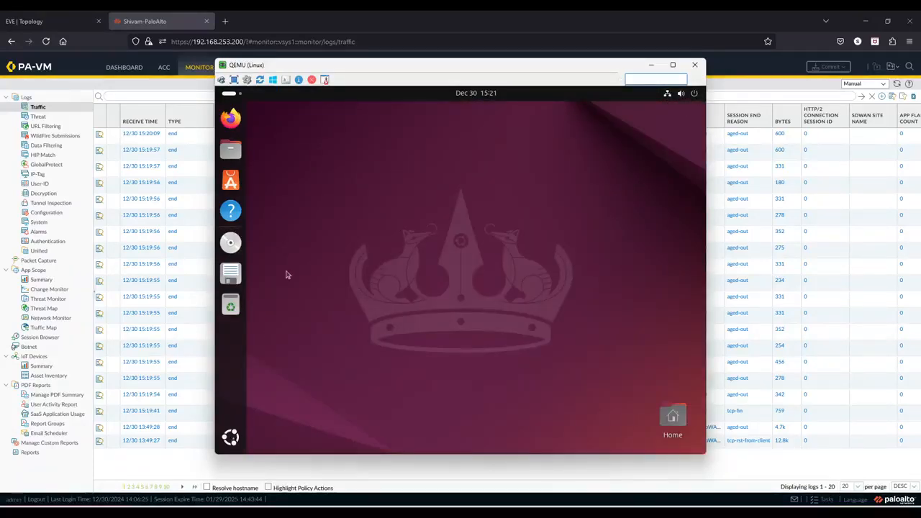
Open a new terminal, ping 8.8.8.8, and stop the ping.
click(230, 437)
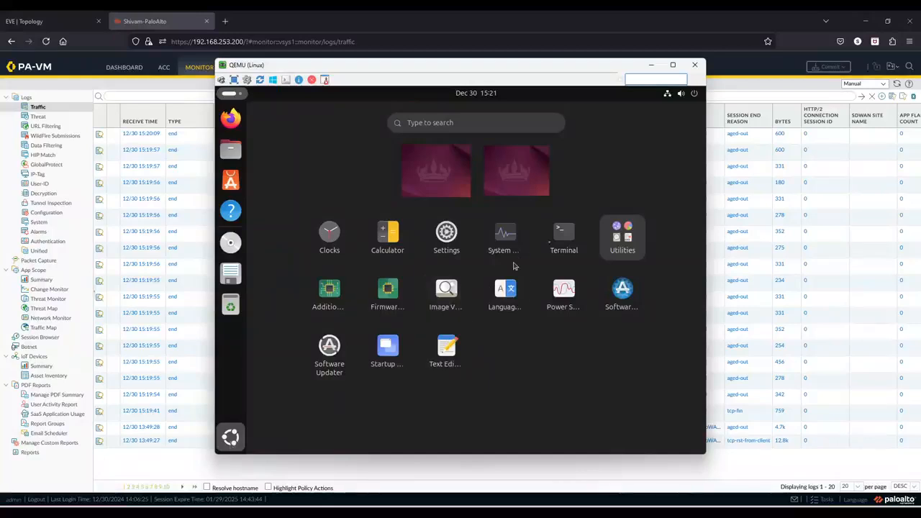
click(556, 244)
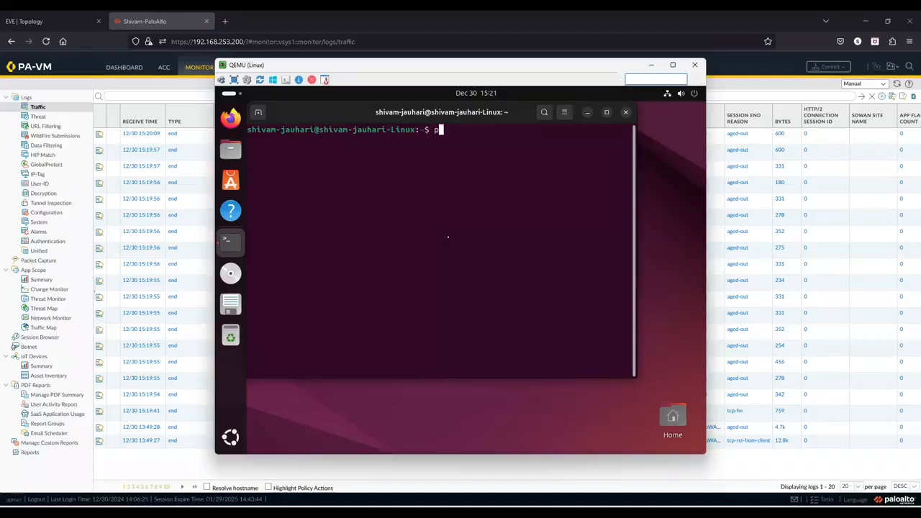
text(ng 8.8.8.8)
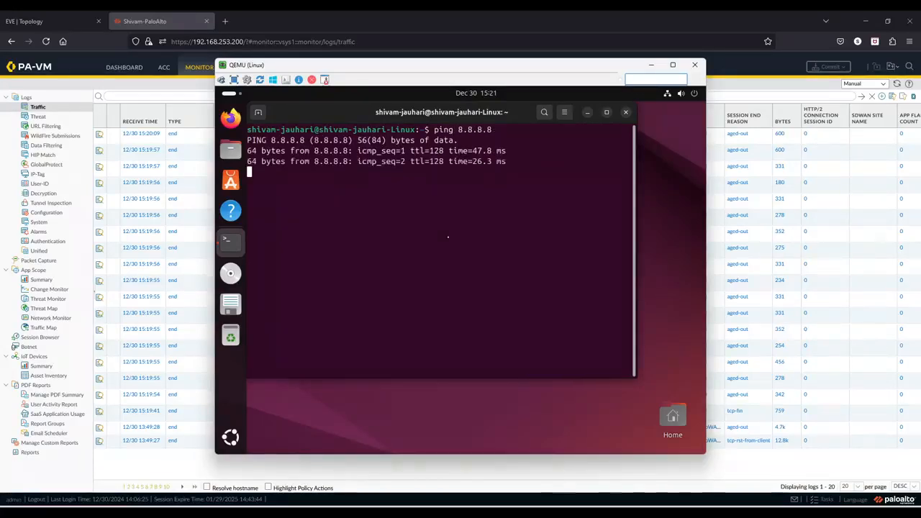
key(ctrl+c)
text(ping)
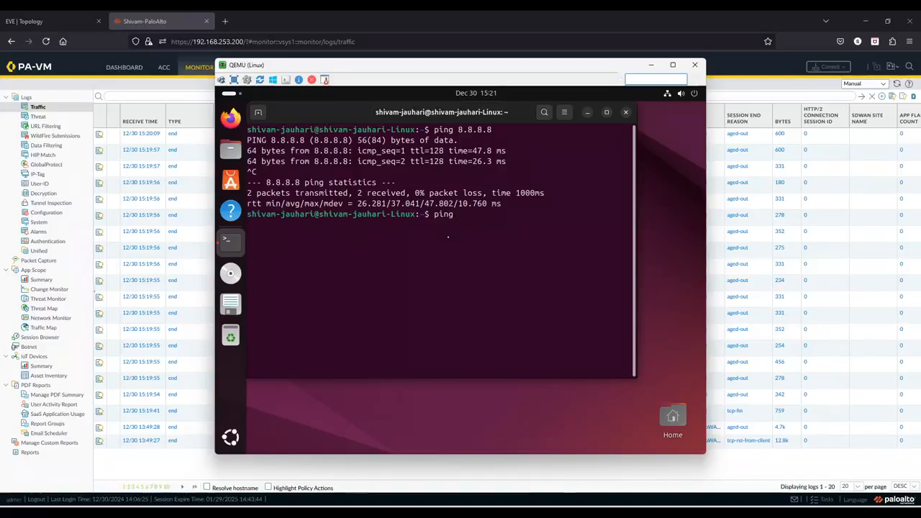
text( www.g)
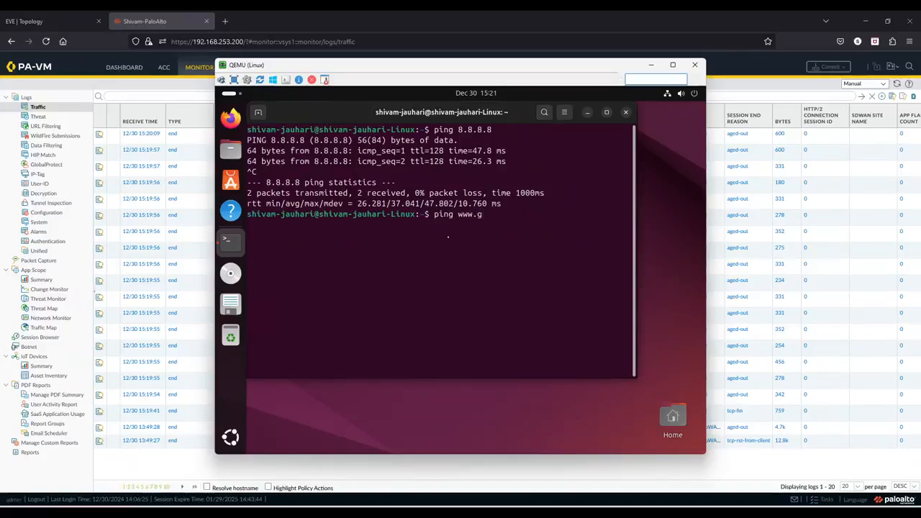
text(go)
key(BackSpace)
key(BackSpace)
key(BackSpace)
text(oogle.com)
key(Return)
key(ctrl+c)
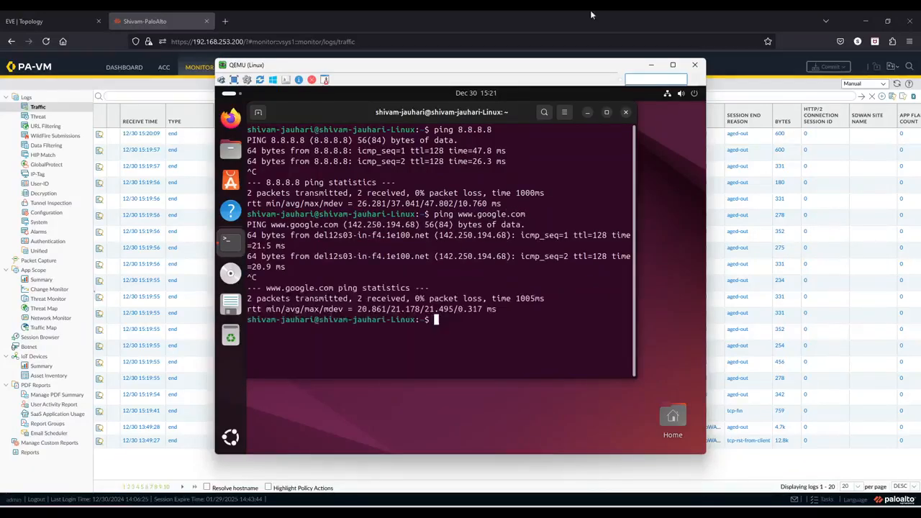
click(625, 113)
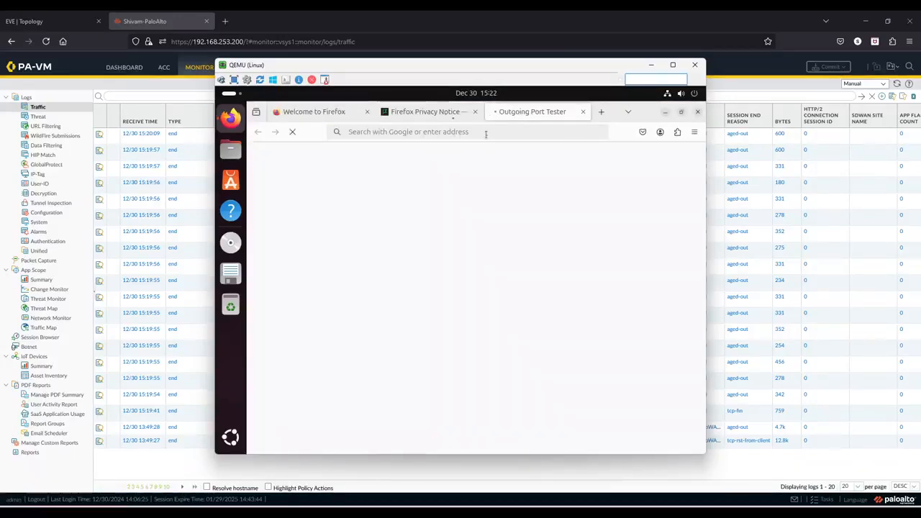
Reload the portquiz.net:8080 page in Firefox on the Linux host.
click(461, 132)
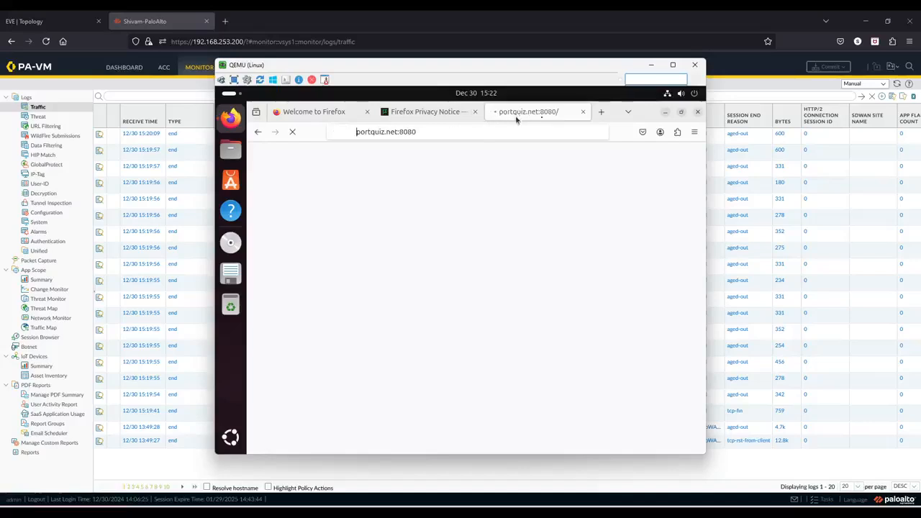
click(448, 134)
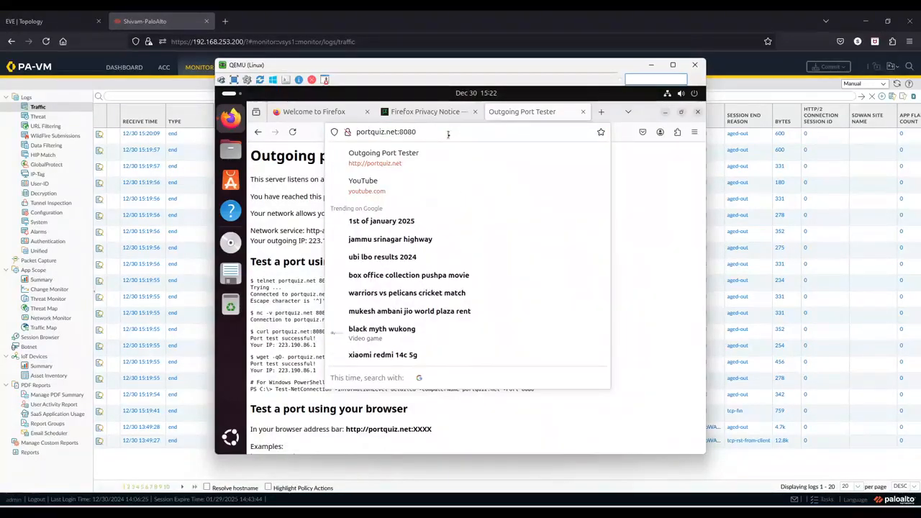
key(Return)
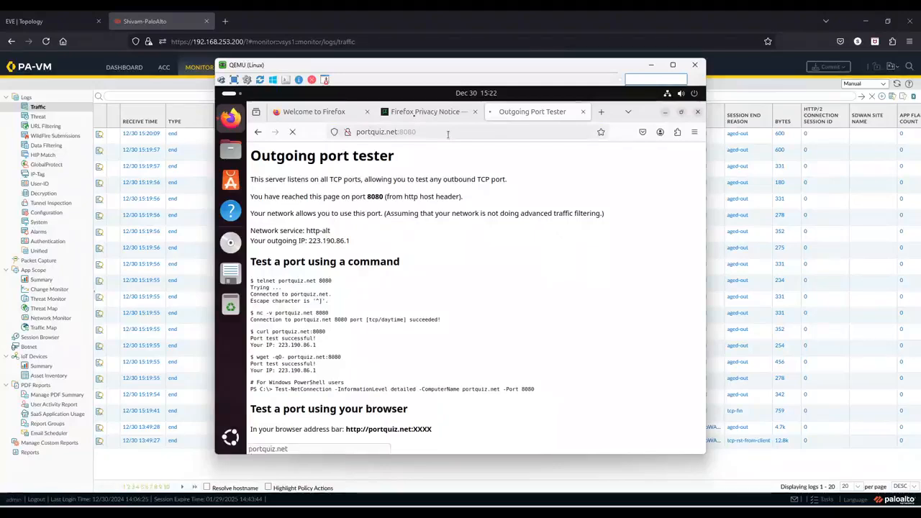
Switch to the Firefox Privacy Notice tab and search the web for google.
click(417, 115)
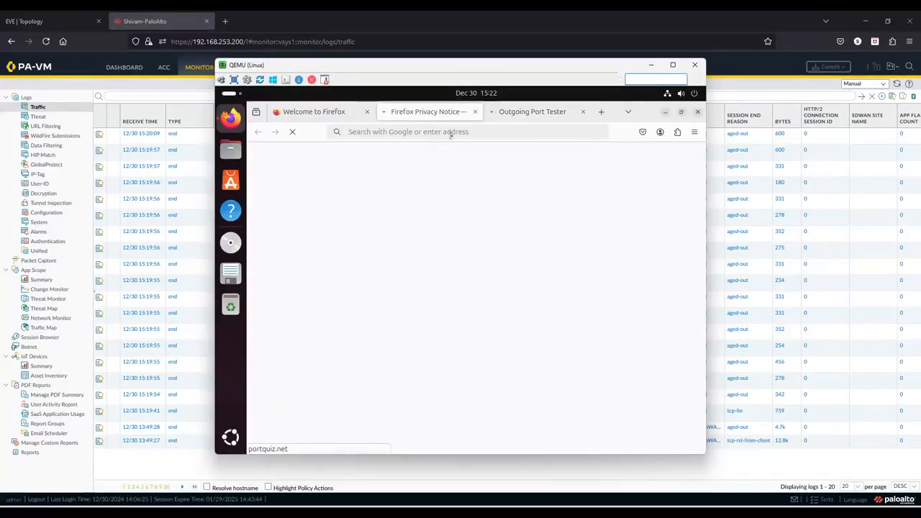
click(451, 134)
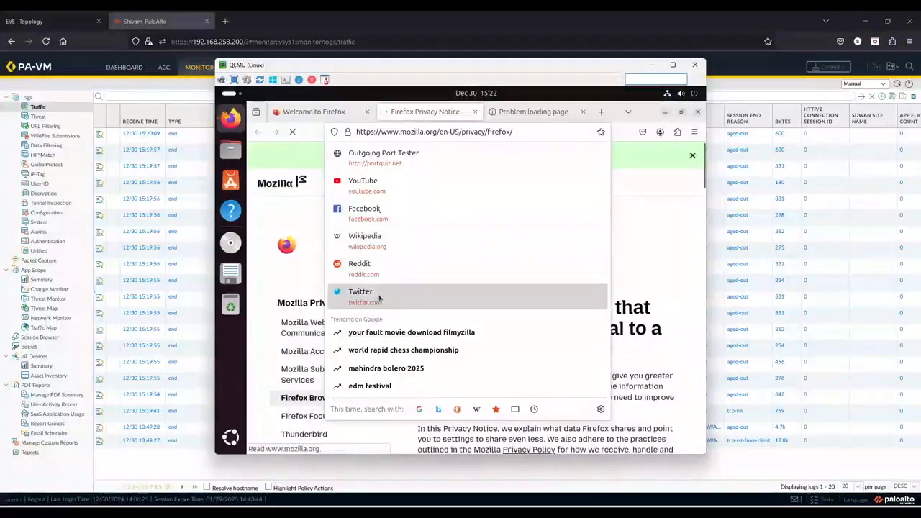
drag(514, 133, 342, 137)
key(BackSpace)
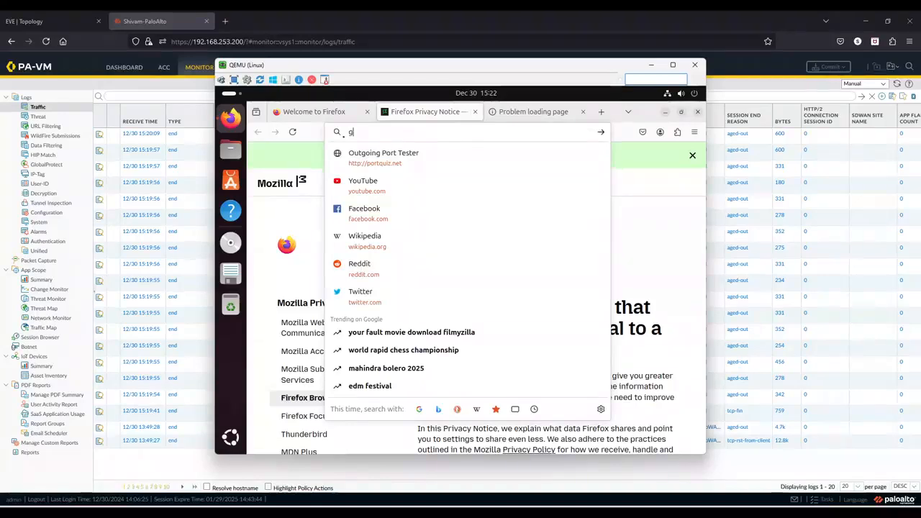
text(google)
key(Return)
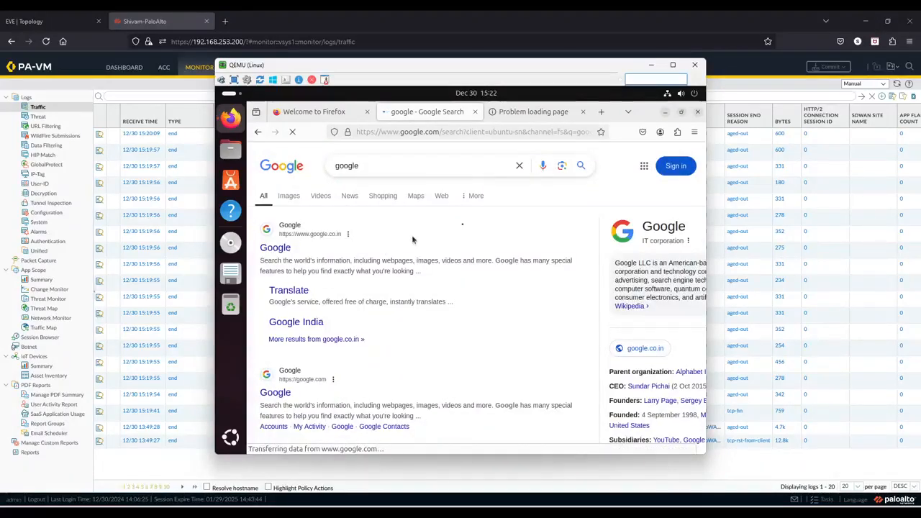
Close the Linux console window and refresh the firewall's traffic log.
click(652, 65)
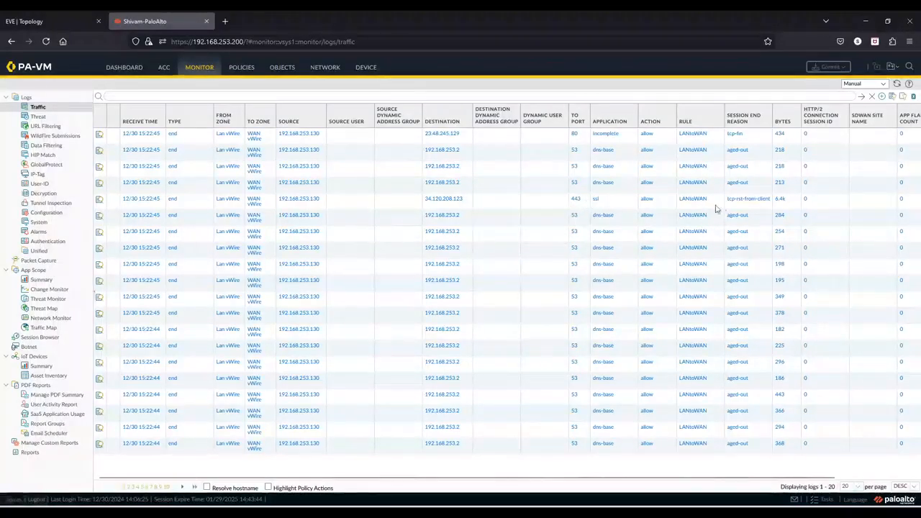
click(896, 84)
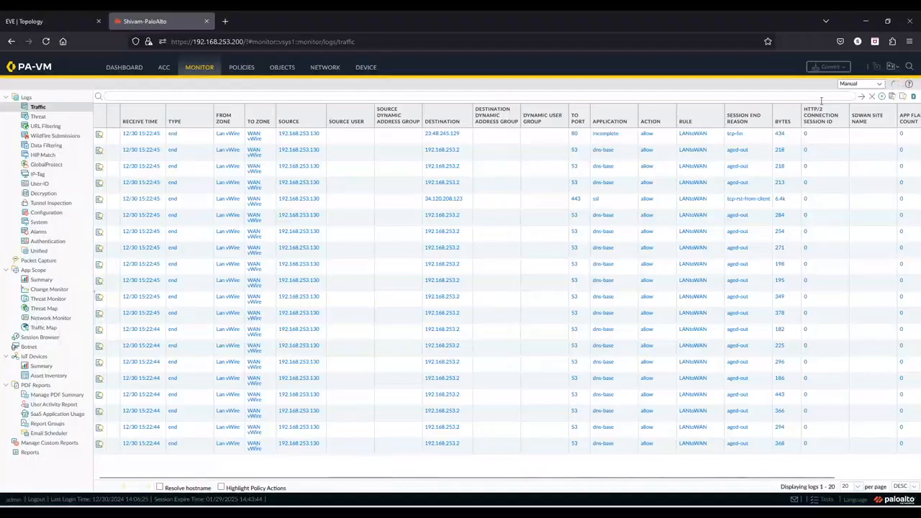